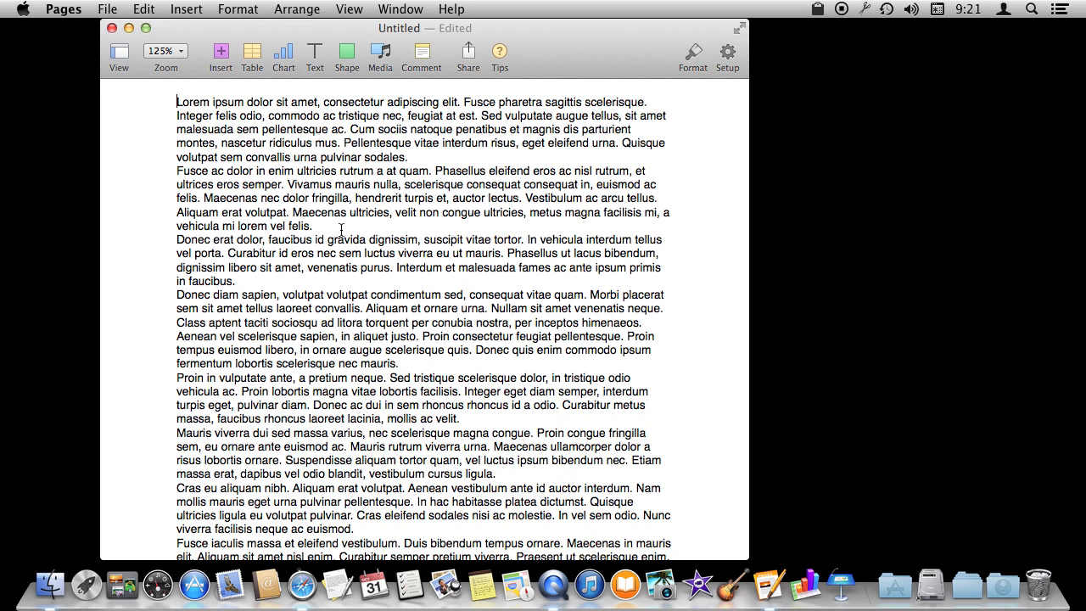
Show the text formatting options and look through the available paragraph styles.
{"action": "left_click", "coordinate": [692, 55]}
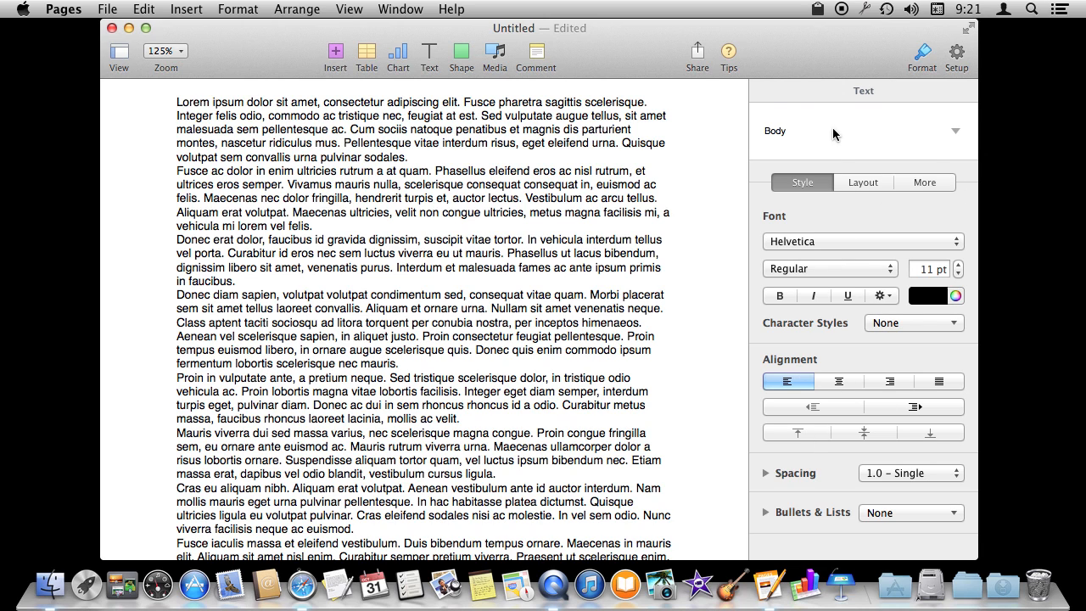
{"action": "left_click", "coordinate": [956, 53]}
{"action": "left_click", "coordinate": [923, 54]}
{"action": "left_click", "coordinate": [954, 131]}
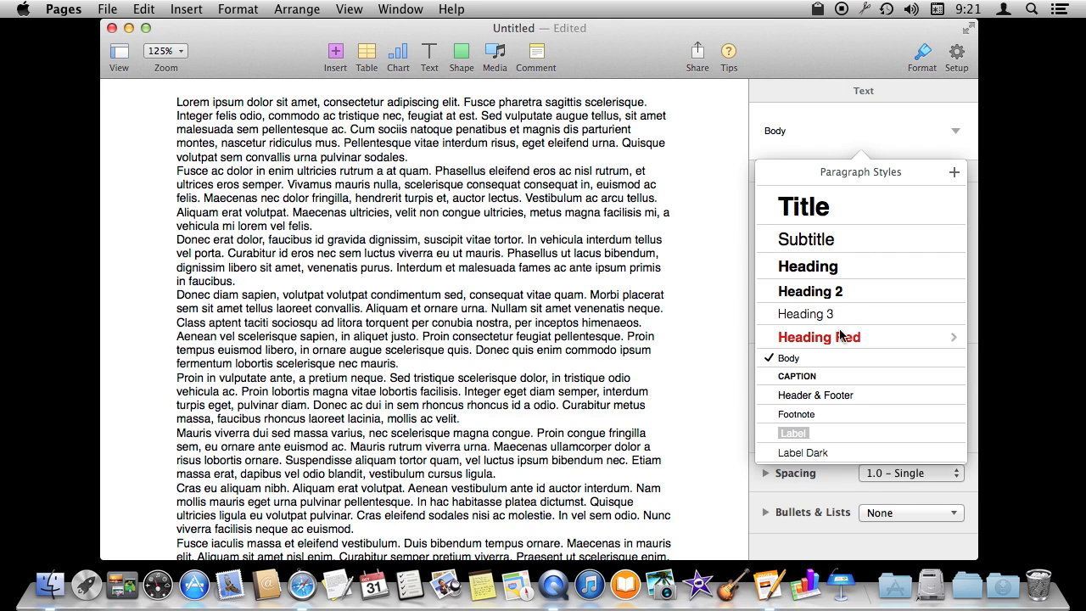
{"action": "left_click", "coordinate": [731, 133]}
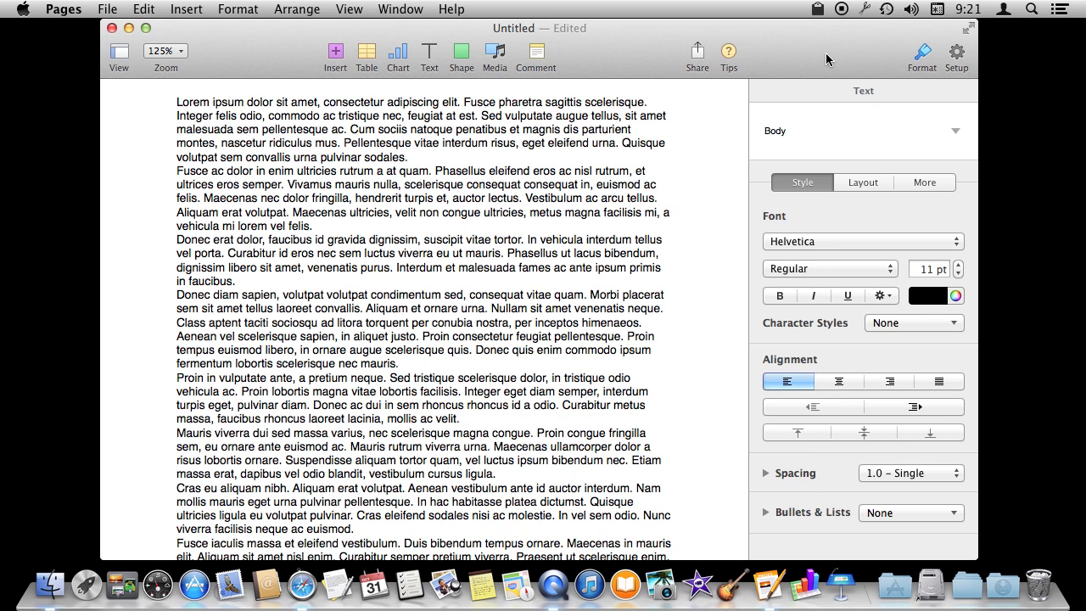
Set the font size of the entire first paragraph to 16 pt.
{"action": "triple_click", "coordinate": [201, 103]}
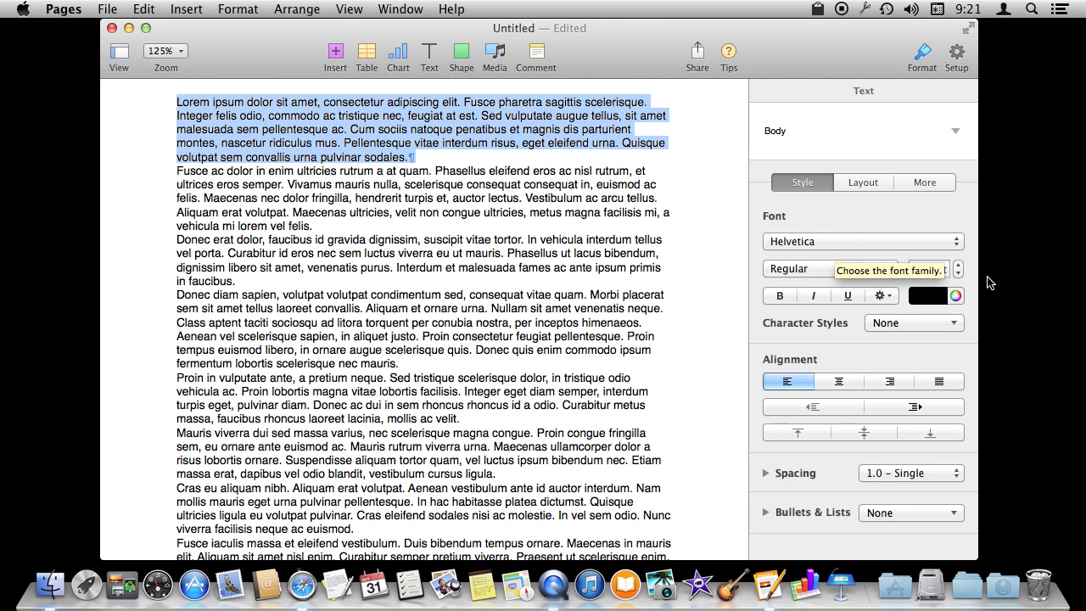
{"action": "left_click", "coordinate": [959, 265]}
{"action": "left_click", "coordinate": [959, 265]}
{"action": "left_click", "coordinate": [959, 265]}
{"action": "left_click", "coordinate": [960, 264]}
{"action": "left_click", "coordinate": [959, 264]}
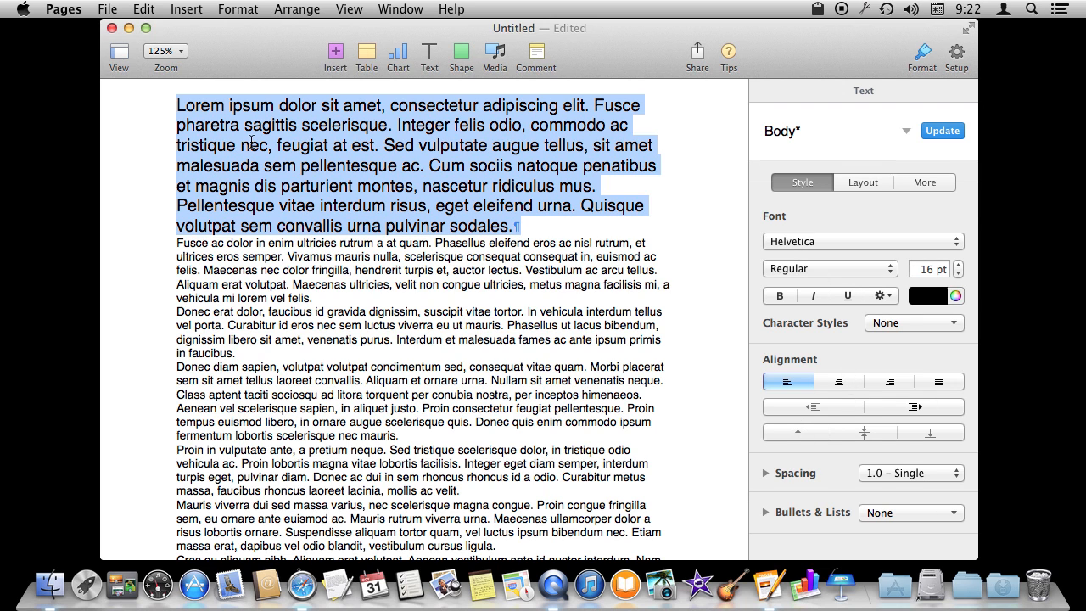
Update the Body style to match the enlarged first paragraph, and undo that style update.
{"action": "left_click", "coordinate": [946, 132]}
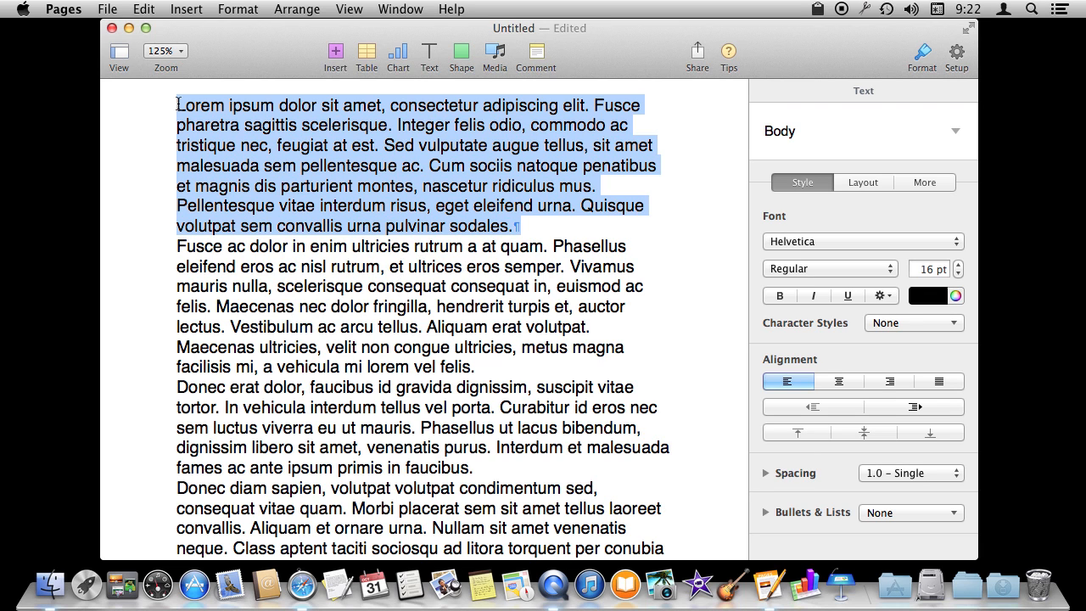
{"action": "key", "text": "super+z"}
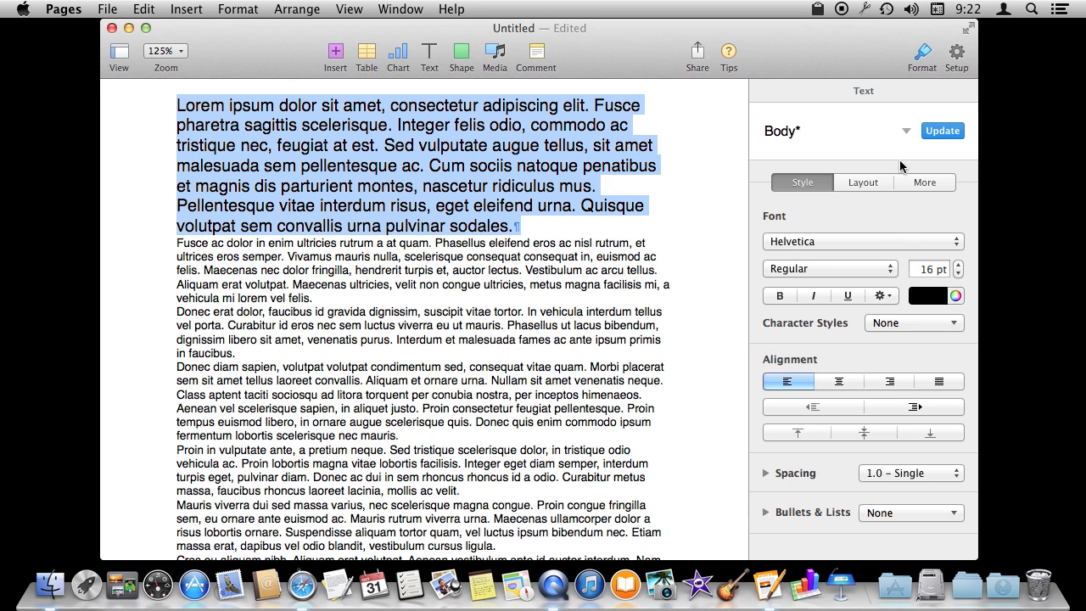
Create a new paragraph style named "Test 1" from the enlarged first paragraph.
{"action": "left_click", "coordinate": [906, 130]}
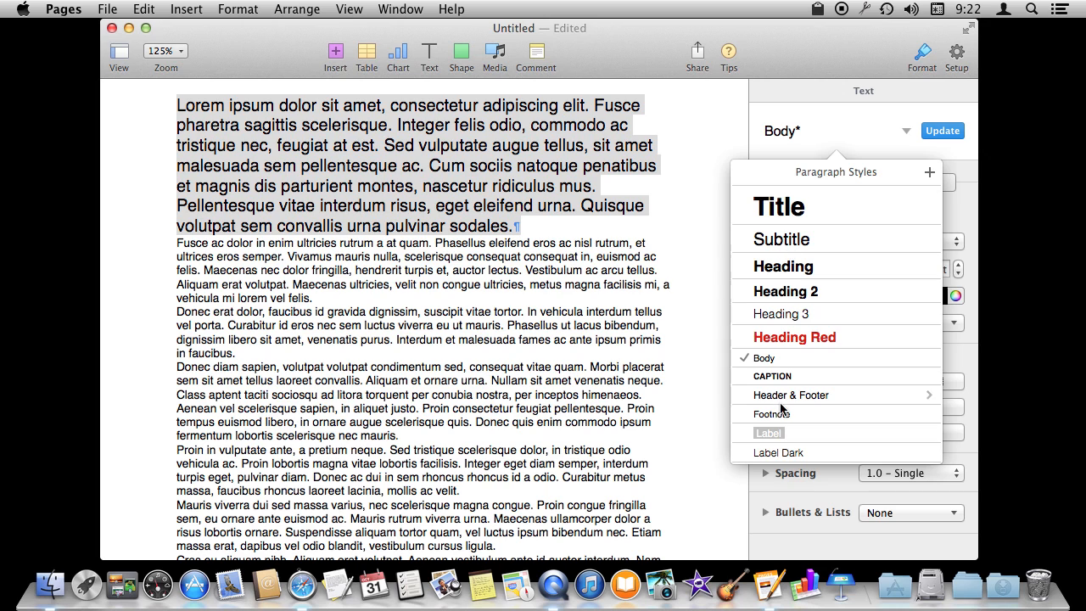
{"action": "left_click", "coordinate": [929, 174]}
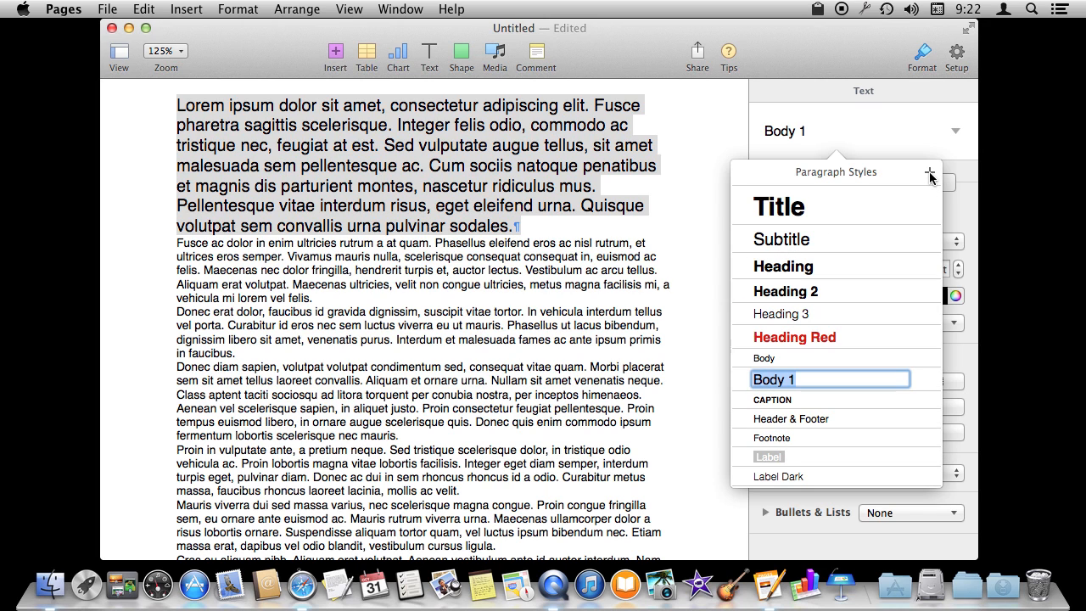
{"action": "type", "text": "Test"}
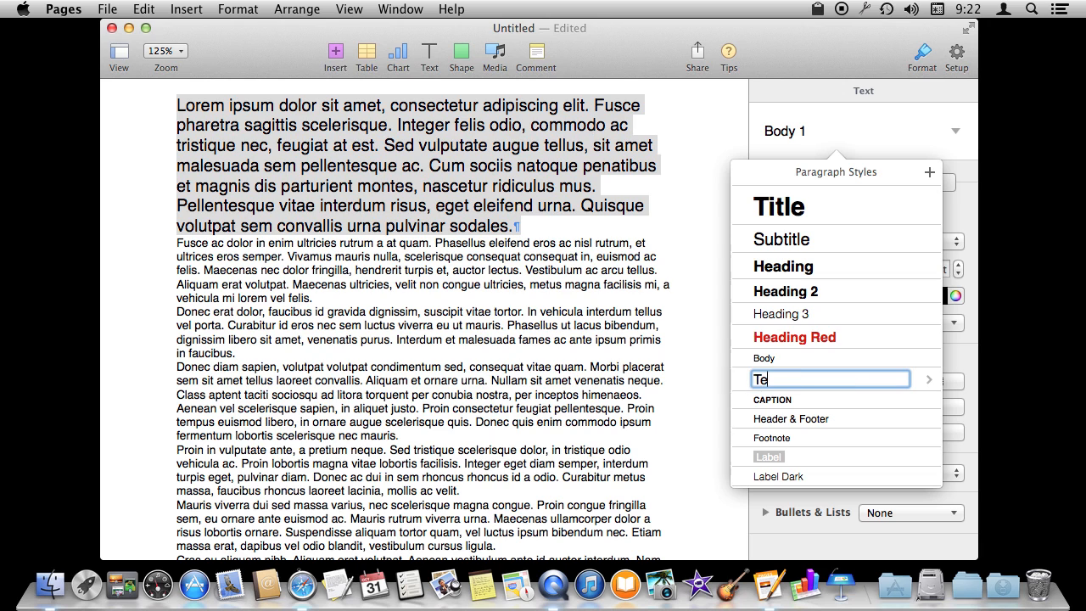
{"action": "key", "text": "Return"}
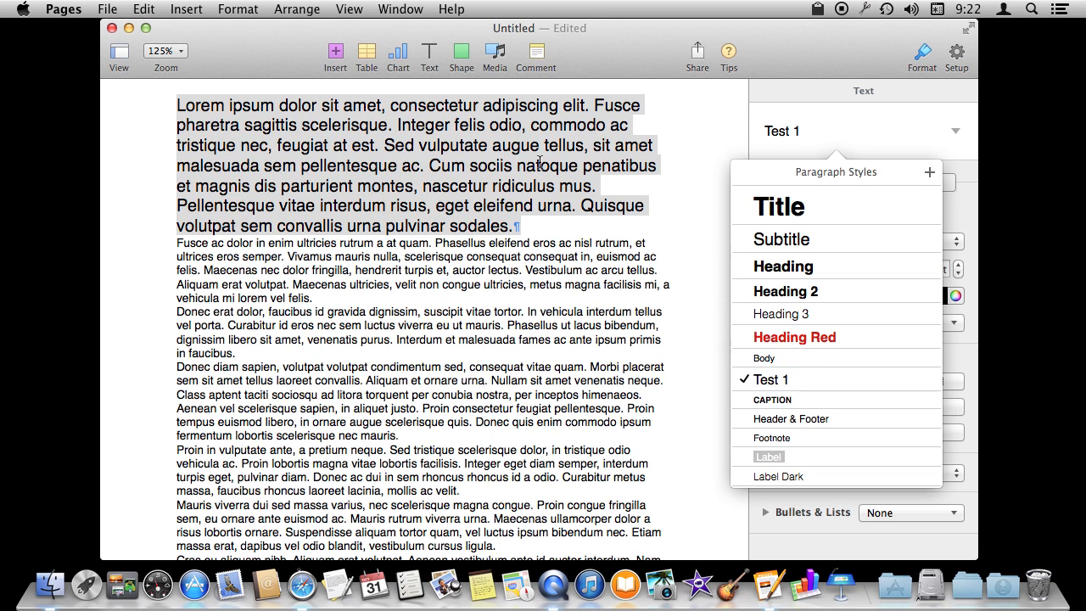
{"action": "left_click", "coordinate": [445, 148]}
{"action": "left_click", "coordinate": [357, 145]}
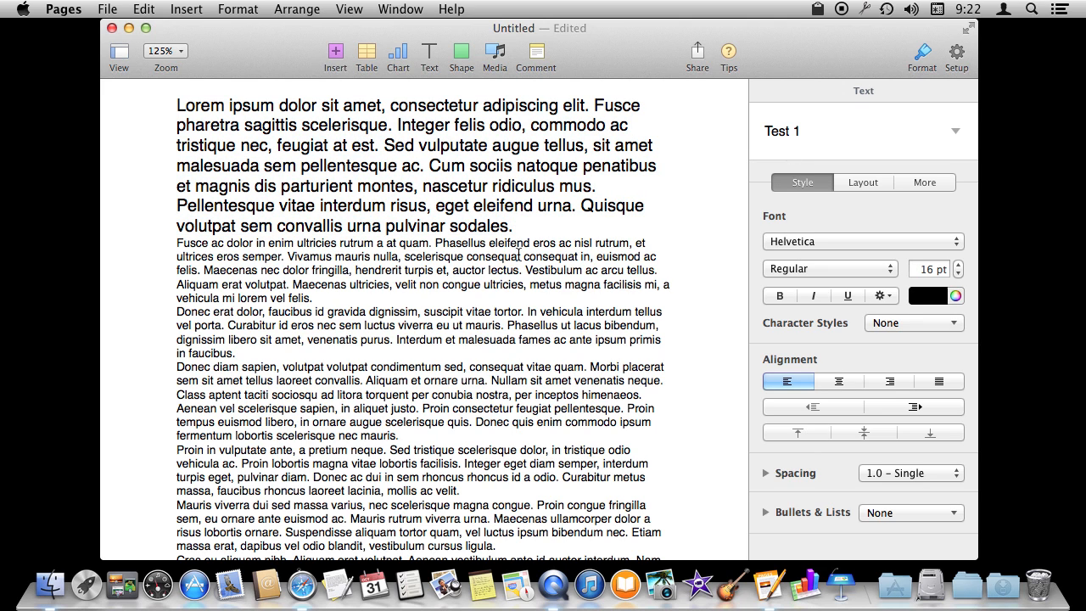
Apply the Test 1 paragraph style to the third paragraph, beginning "Donec erat dolor".
{"action": "left_click", "coordinate": [400, 268]}
{"action": "double_click", "coordinate": [184, 313]}
{"action": "triple_click", "coordinate": [185, 313]}
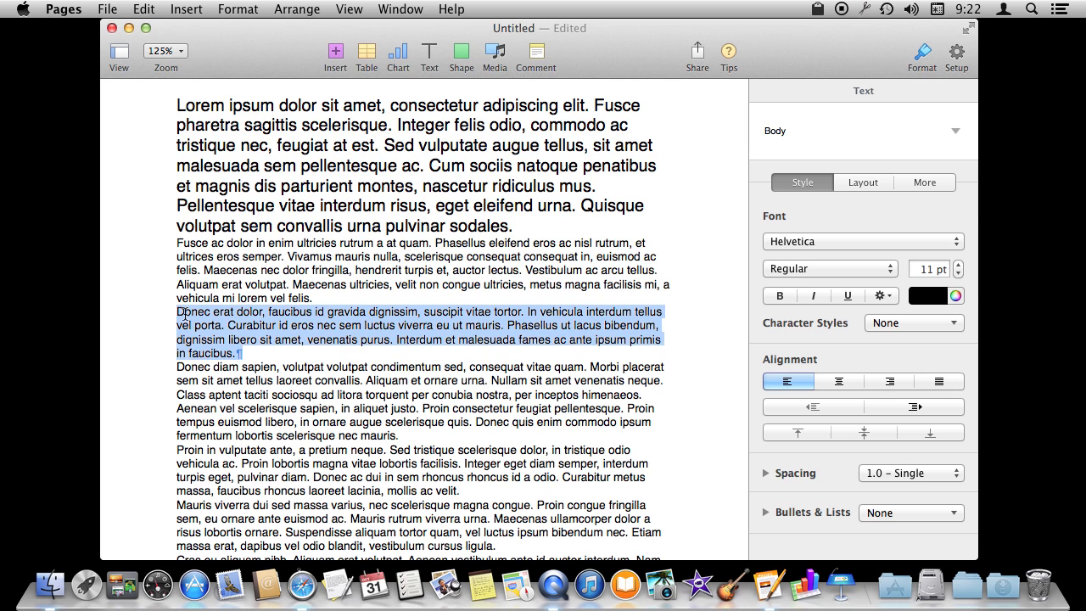
{"action": "left_click", "coordinate": [953, 131]}
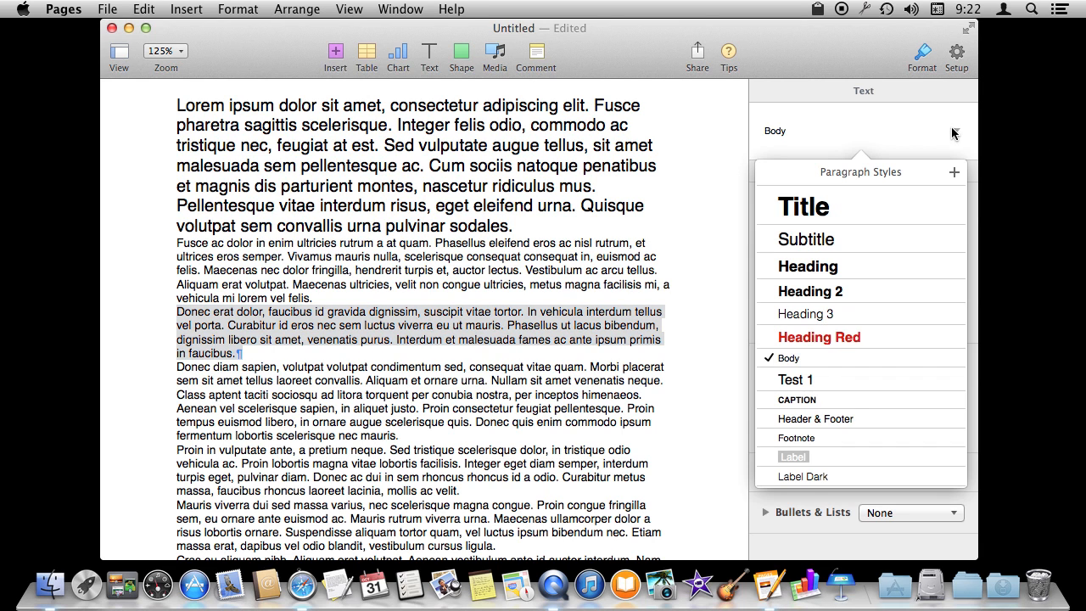
{"action": "left_click", "coordinate": [817, 381]}
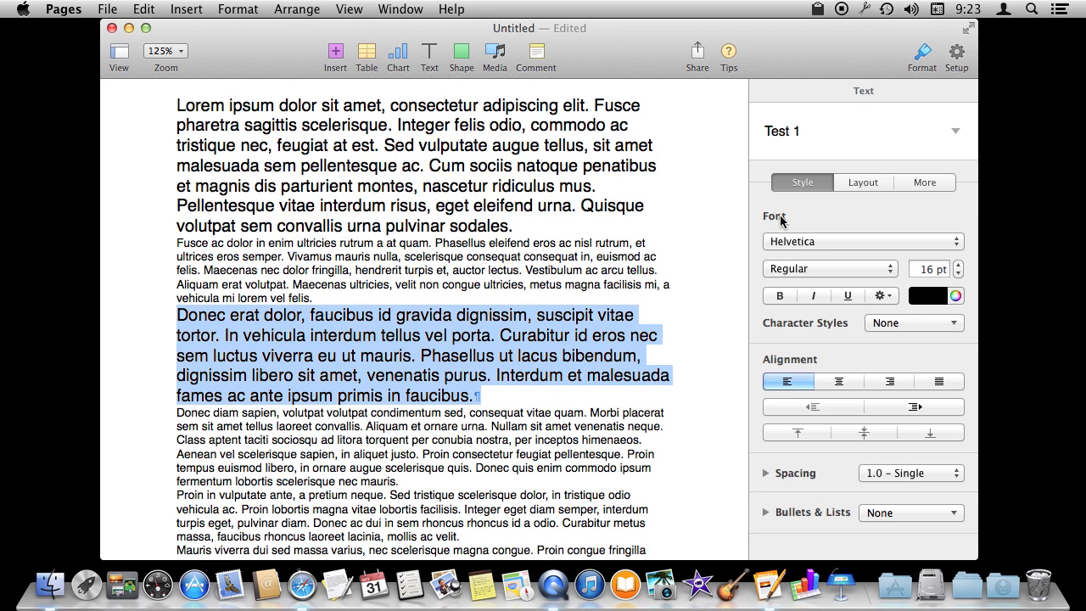
Reduce the third paragraph's font size to 14 pt and update the Test 1 style to match.
{"action": "left_click", "coordinate": [957, 273]}
{"action": "left_click", "coordinate": [957, 273]}
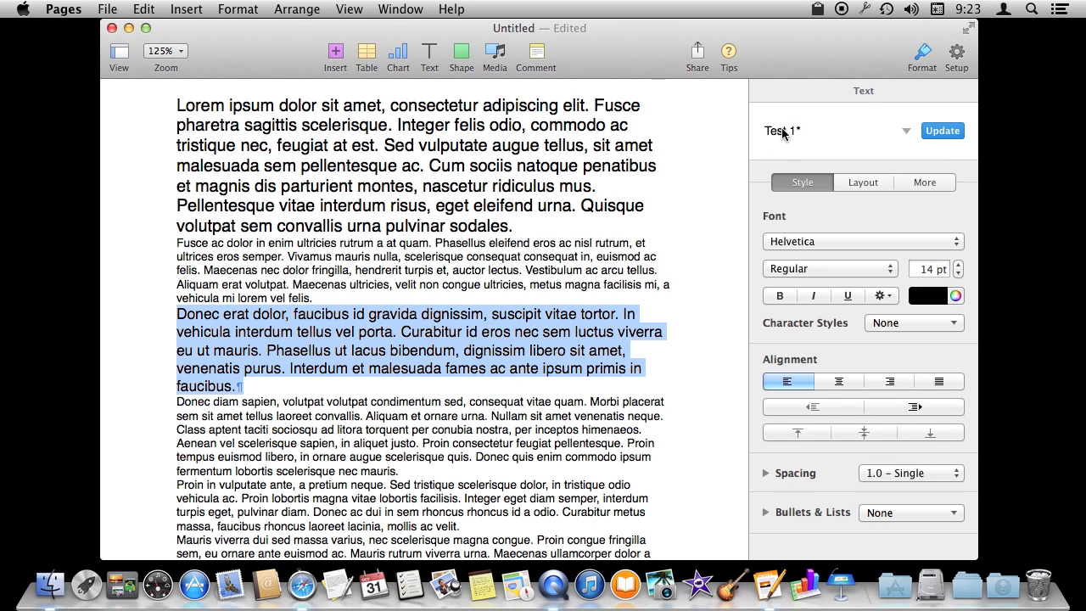
{"action": "left_click", "coordinate": [941, 131]}
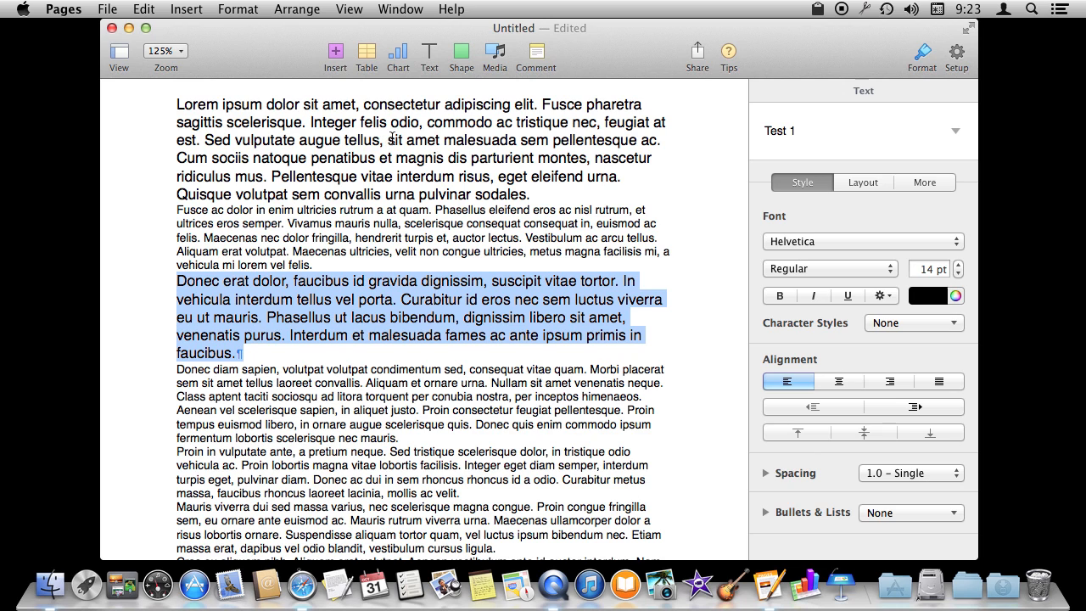
Delete the Test 1 paragraph style and replace it with Body wherever it is used.
{"action": "left_click", "coordinate": [955, 131]}
{"action": "mouse_move", "coordinate": [794, 376]}
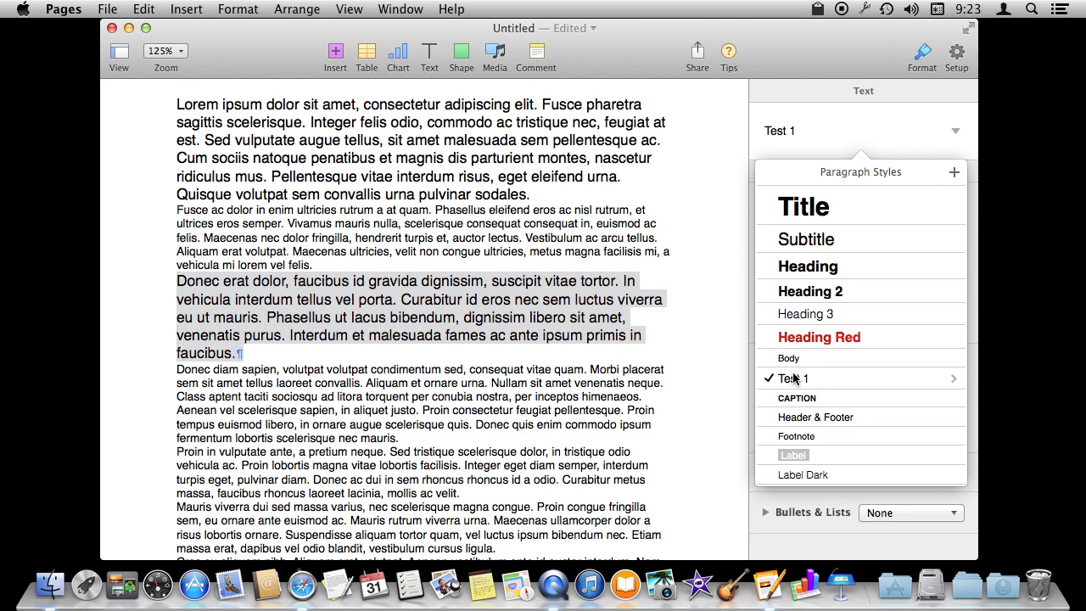
{"action": "left_click", "coordinate": [954, 381]}
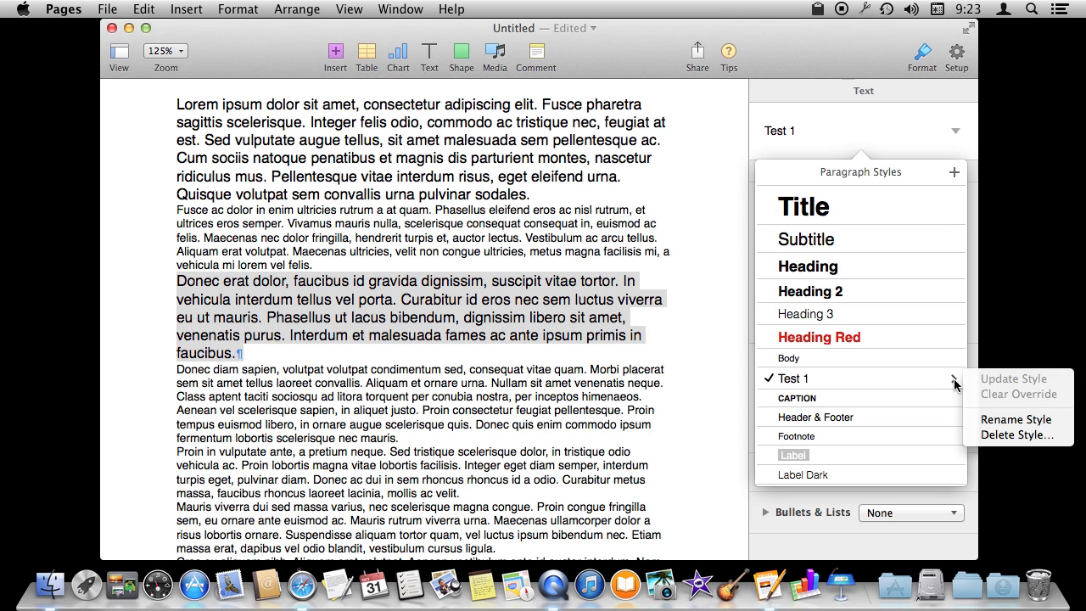
{"action": "left_click", "coordinate": [990, 436]}
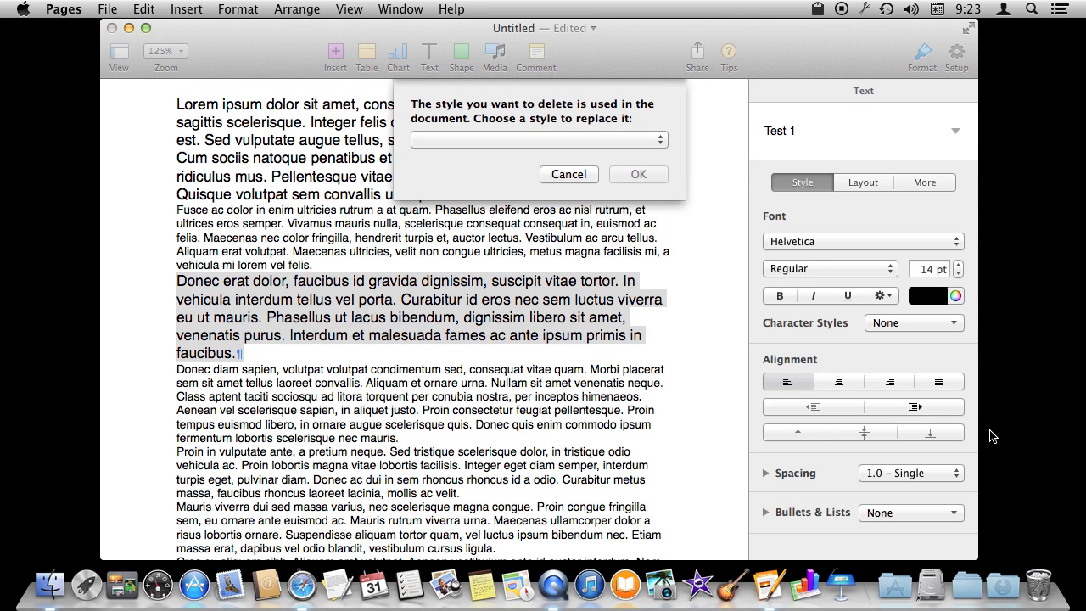
{"action": "left_click", "coordinate": [480, 140]}
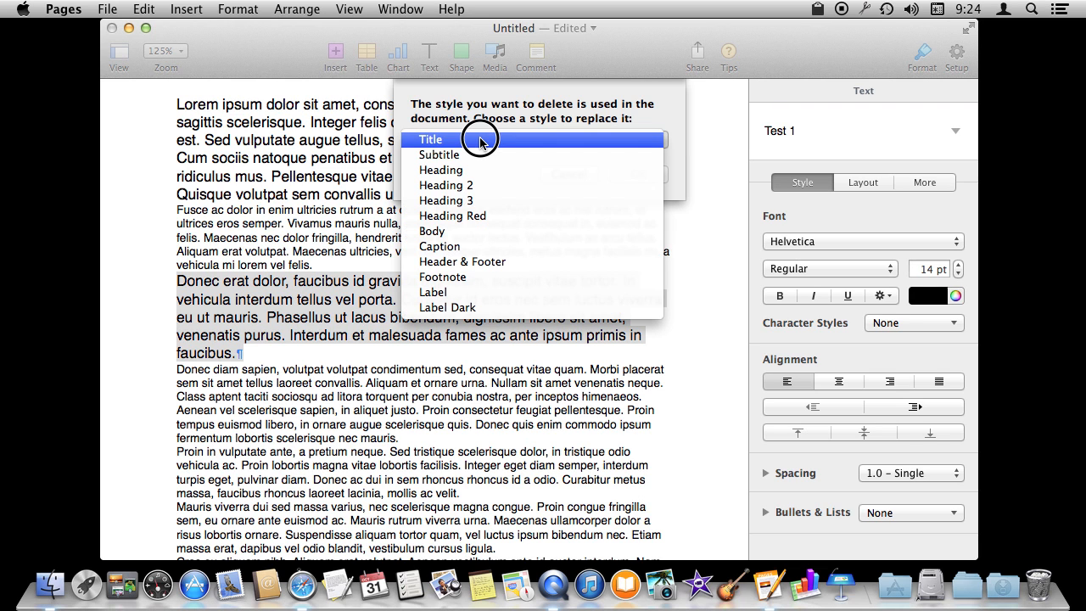
{"action": "left_click", "coordinate": [445, 232]}
{"action": "left_click", "coordinate": [638, 174]}
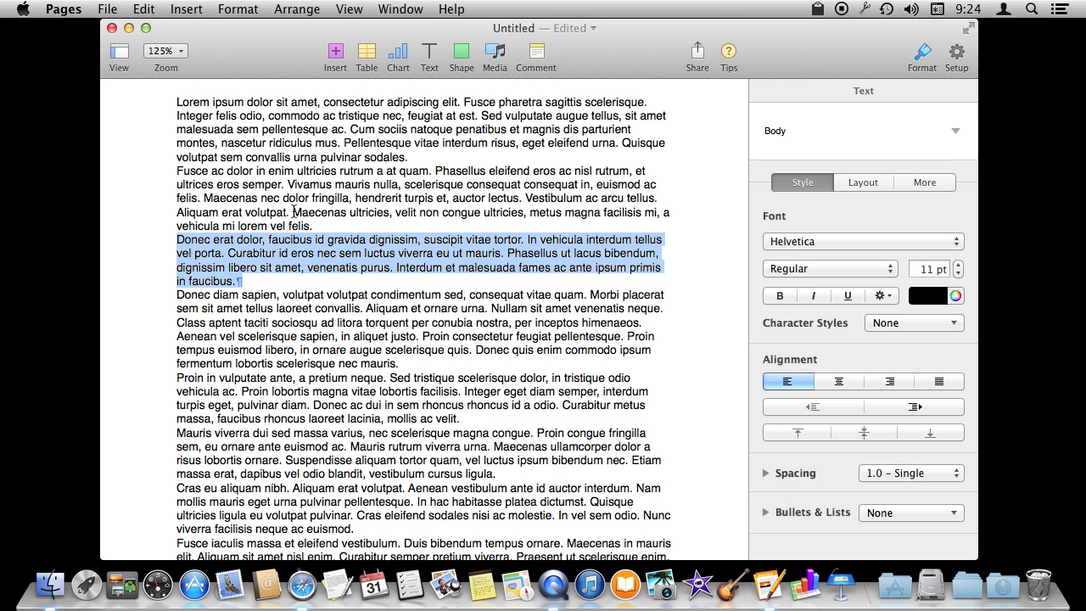
Change the font of the word "commodo" in the first paragraph to Georgia.
{"action": "double_click", "coordinate": [305, 115]}
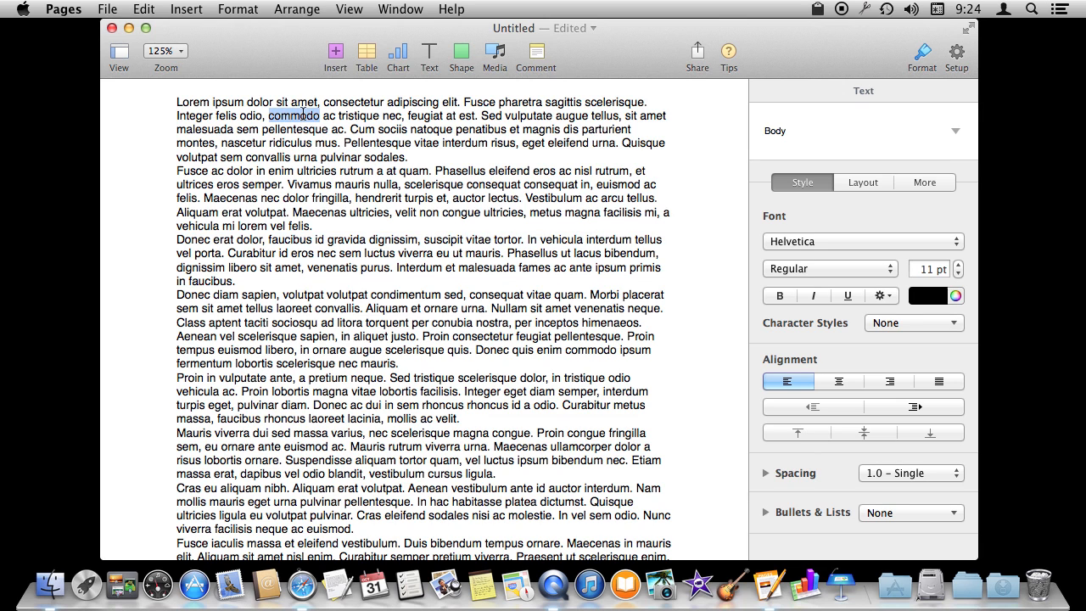
{"action": "left_click", "coordinate": [822, 243]}
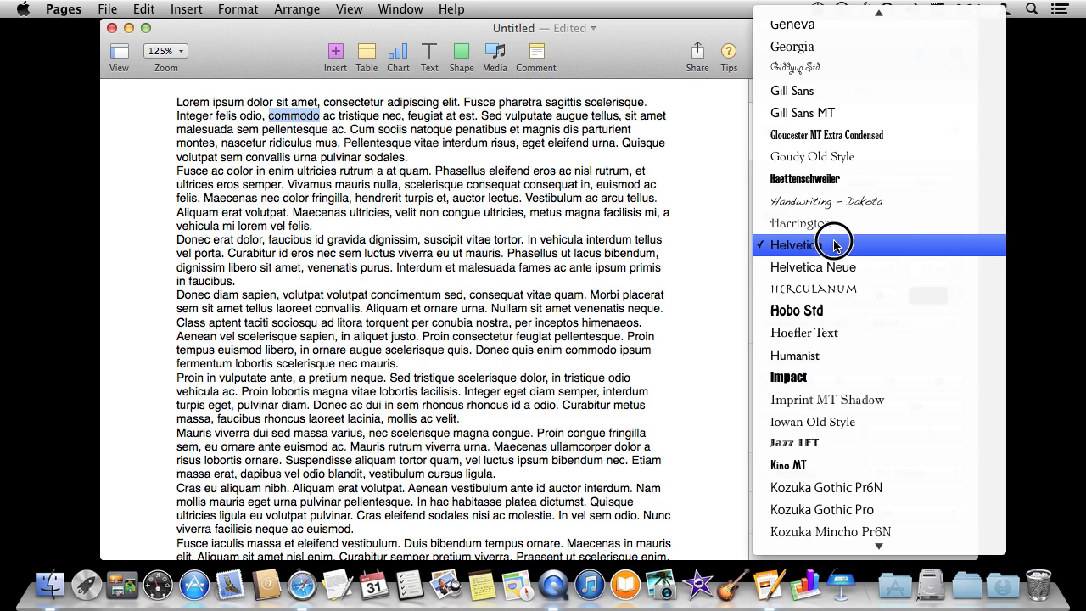
{"action": "left_click", "coordinate": [811, 49]}
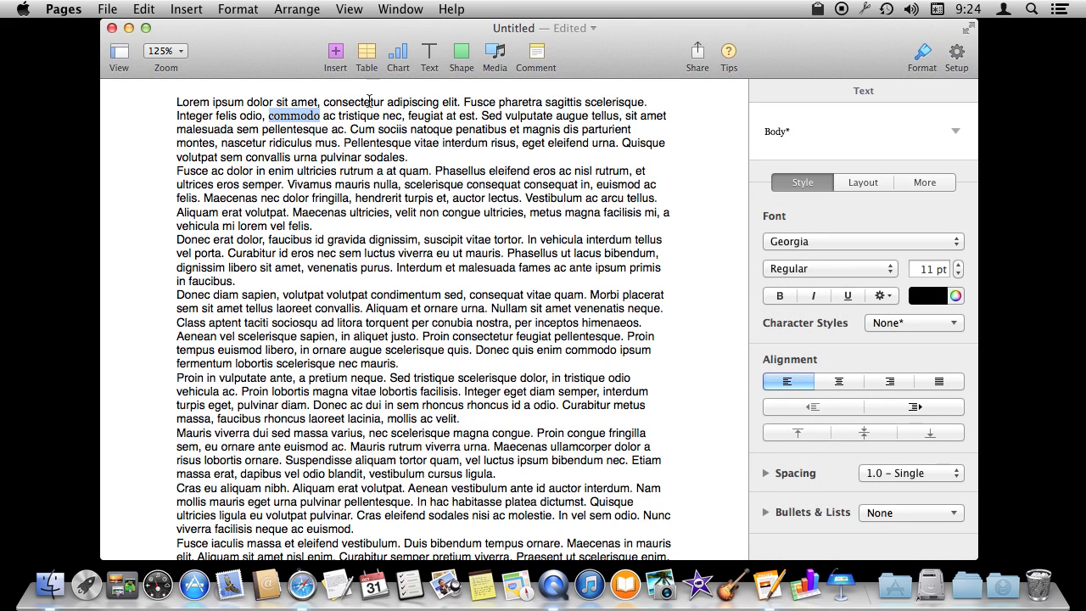
Update the Body style from the Georgia word "commodo", and undo the style and font changes.
{"action": "left_click", "coordinate": [955, 133]}
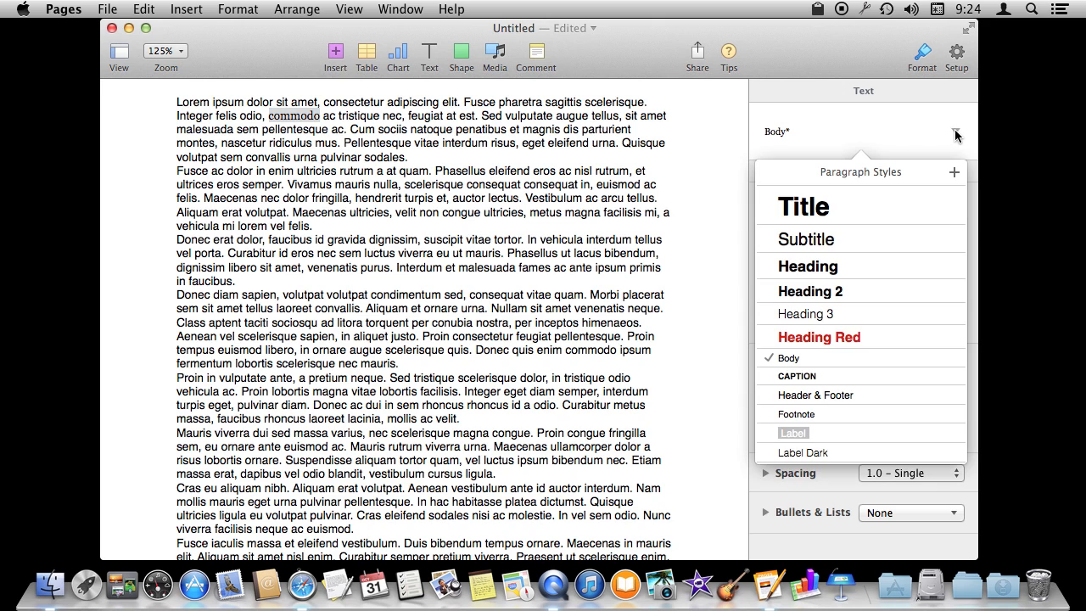
{"action": "left_click", "coordinate": [955, 359]}
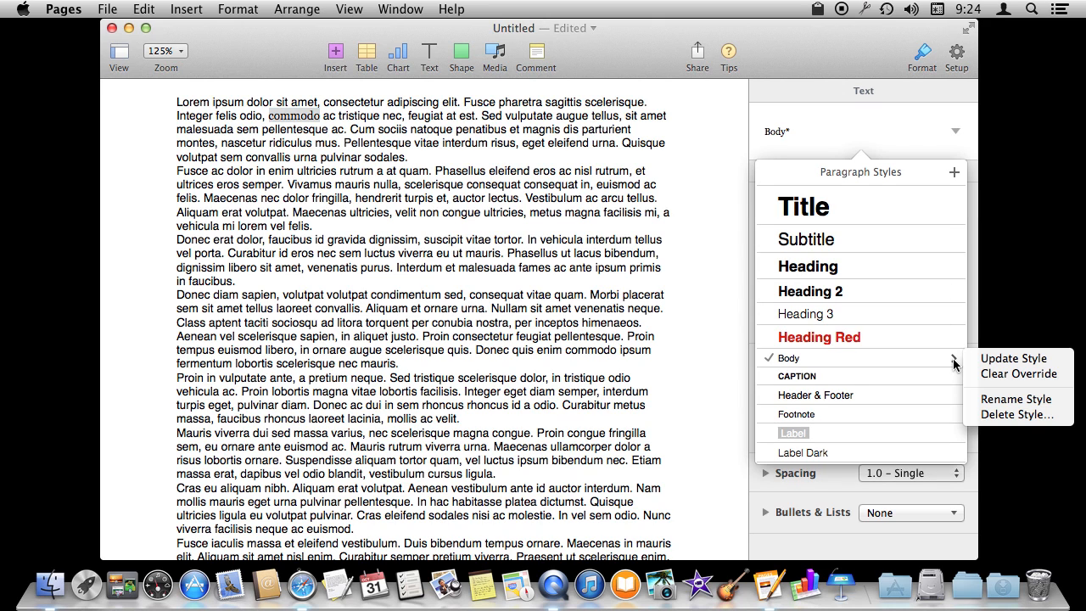
{"action": "left_click", "coordinate": [997, 363]}
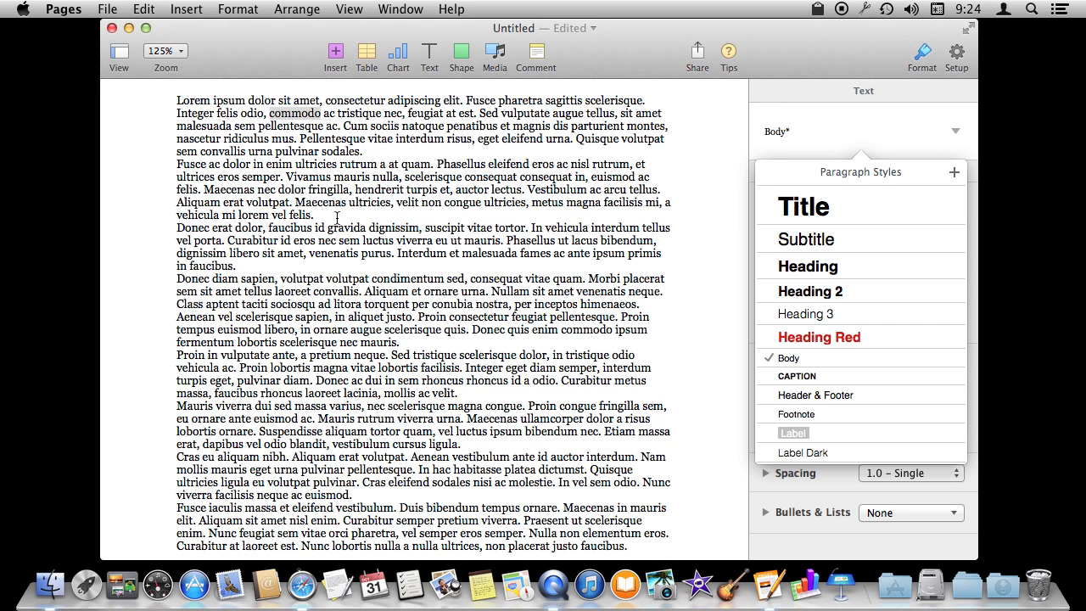
{"action": "left_click", "coordinate": [362, 126]}
{"action": "left_click", "coordinate": [241, 120]}
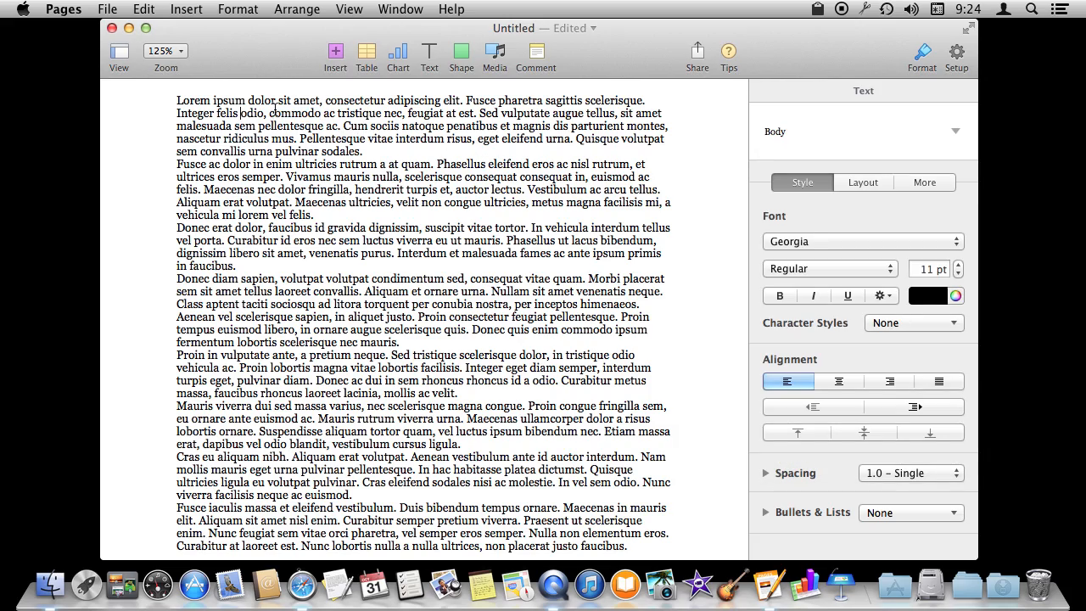
{"action": "key", "text": "super+z"}
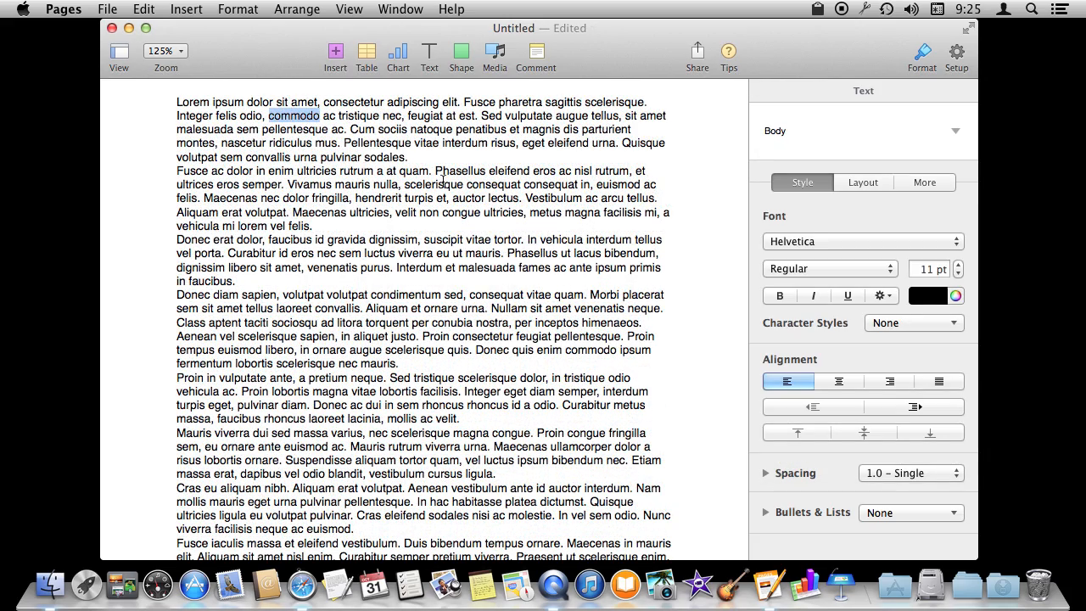
Set the first paragraph's line spacing to 1.5 and update the Body style to match.
{"action": "left_click_drag", "start_coordinate": [417, 156], "coordinate": [156, 92]}
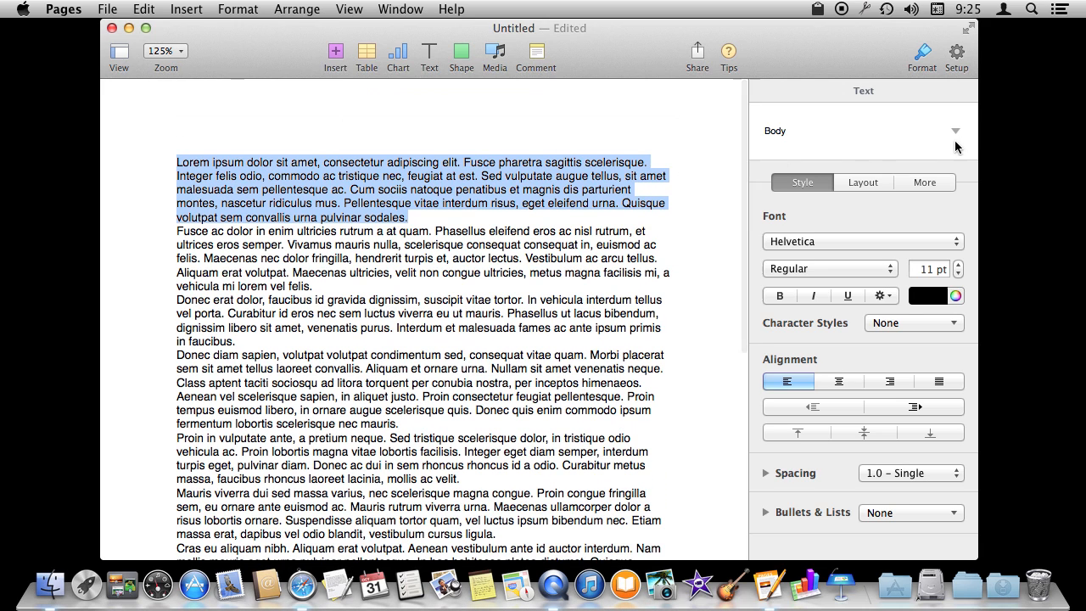
{"action": "left_click", "coordinate": [898, 478]}
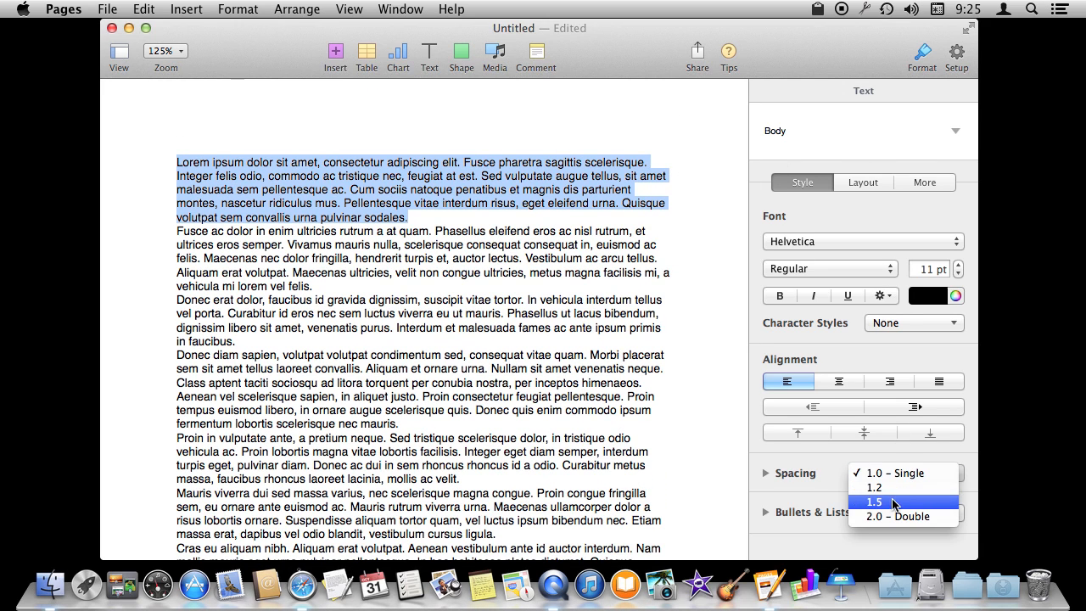
{"action": "left_click", "coordinate": [895, 502]}
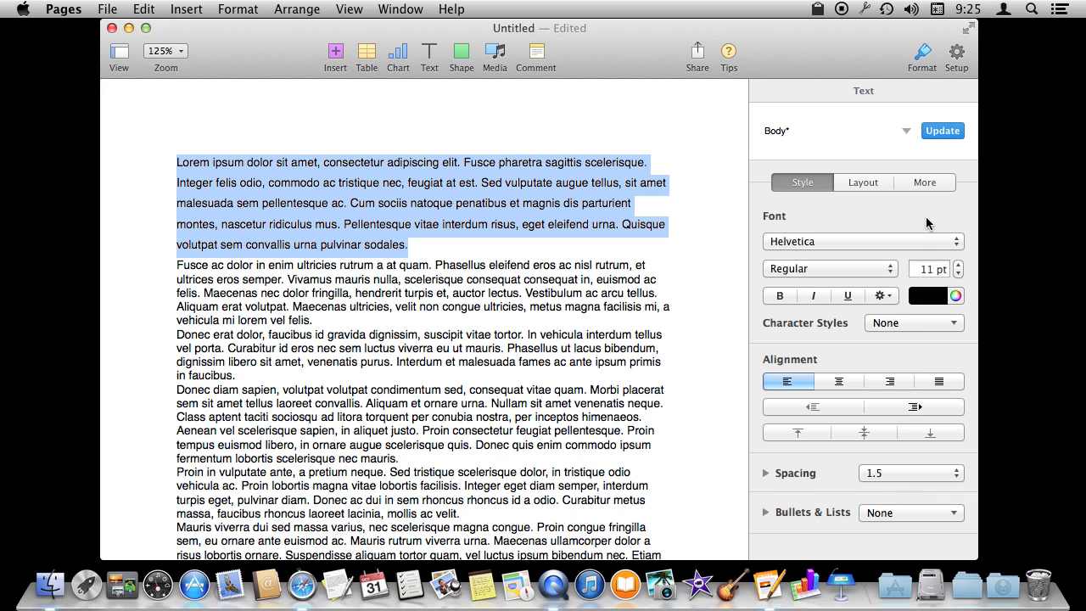
{"action": "left_click", "coordinate": [941, 132]}
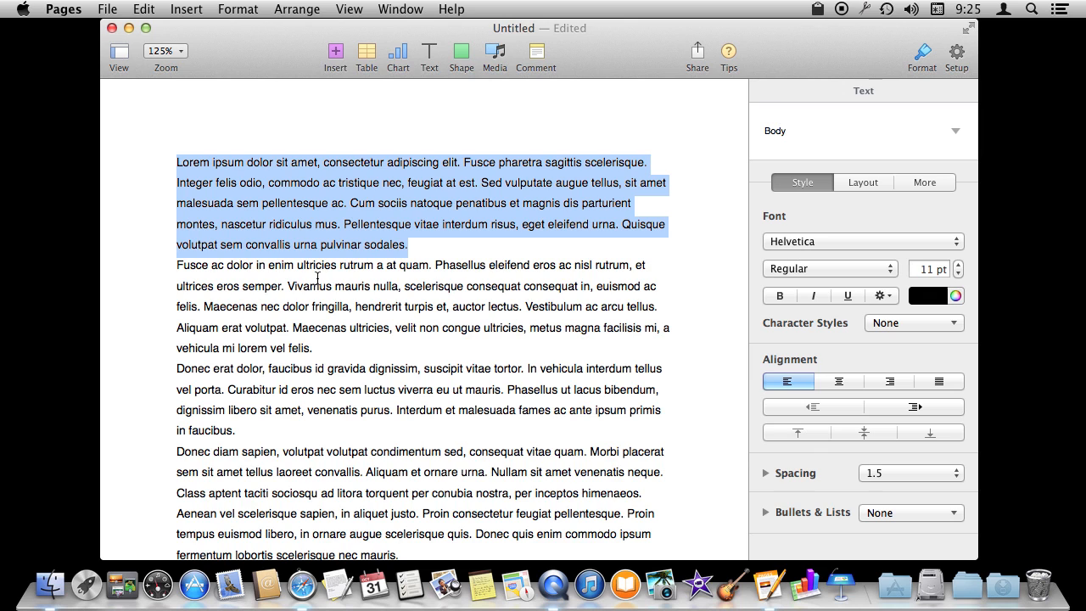
Format the word "Fusce" at the start of the second paragraph as bold, underlined and orange.
{"action": "double_click", "coordinate": [194, 269]}
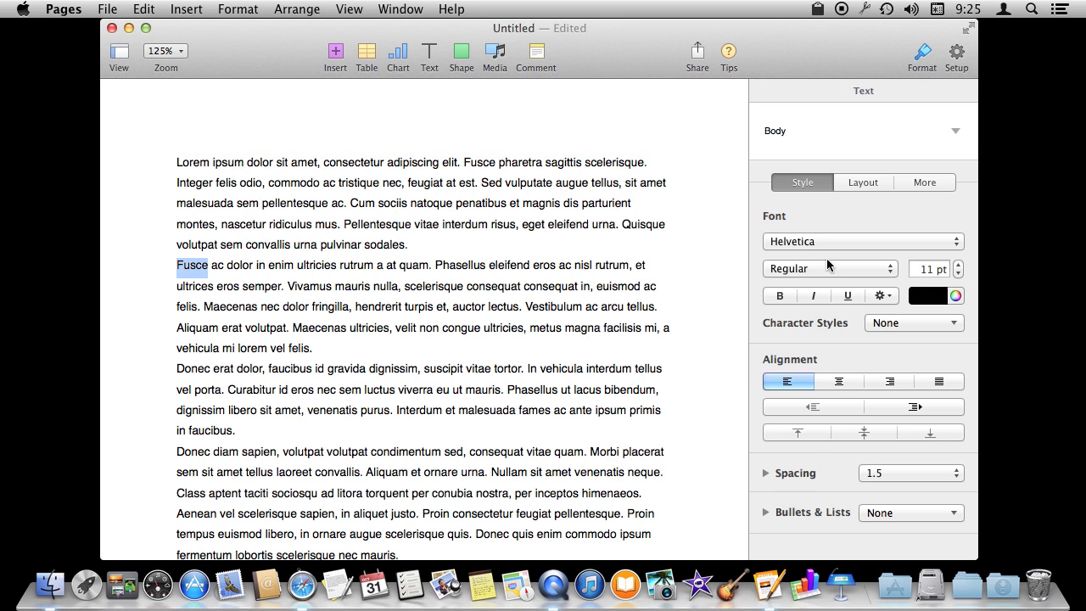
{"action": "left_click", "coordinate": [781, 299]}
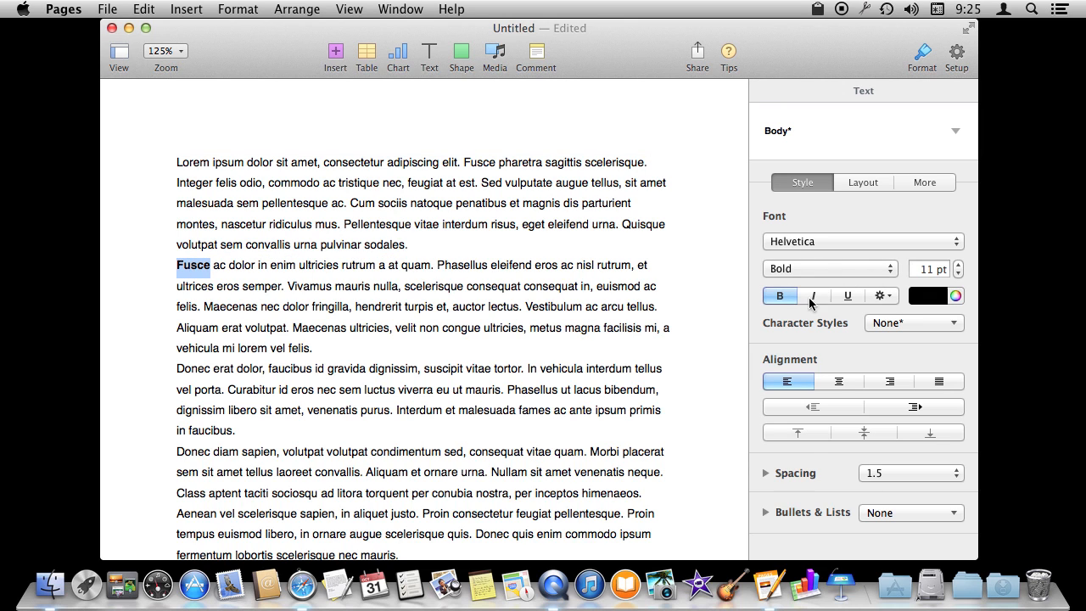
{"action": "left_click", "coordinate": [846, 296]}
{"action": "left_click", "coordinate": [937, 297]}
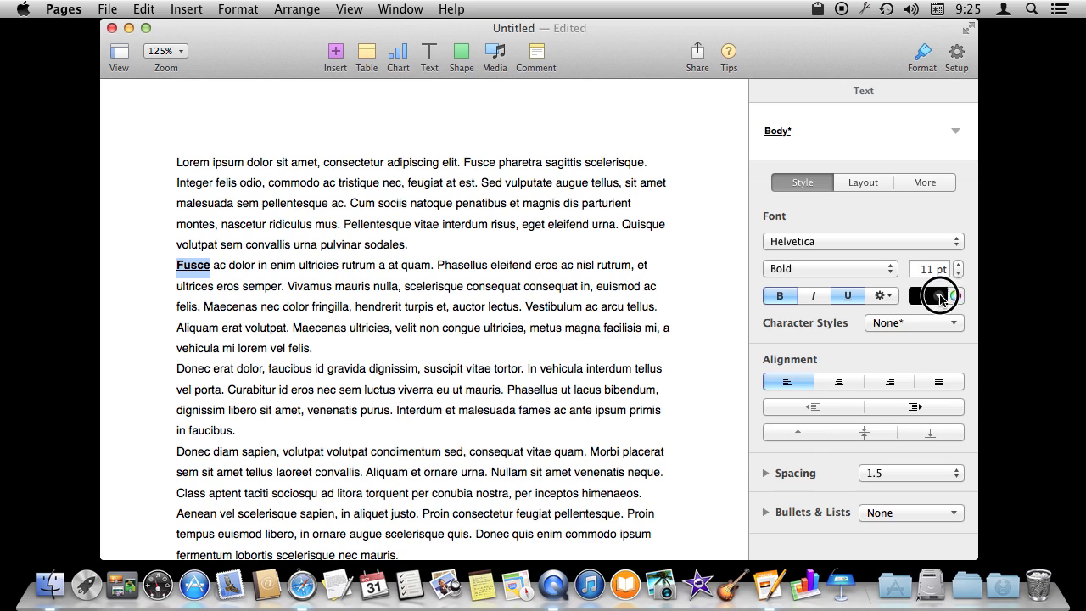
{"action": "left_click", "coordinate": [954, 363]}
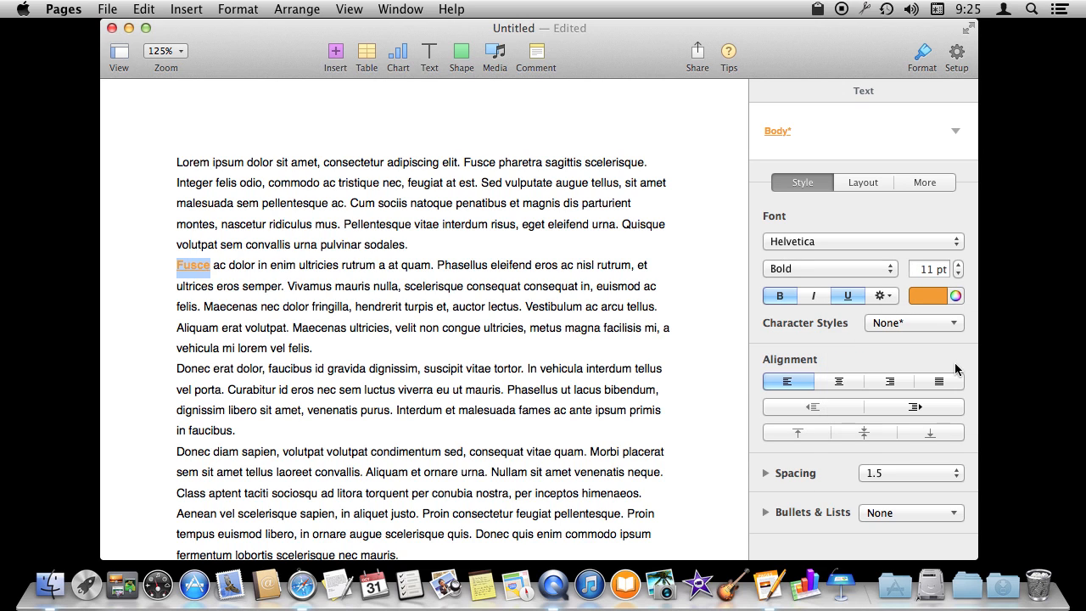
{"action": "left_click", "coordinate": [243, 275]}
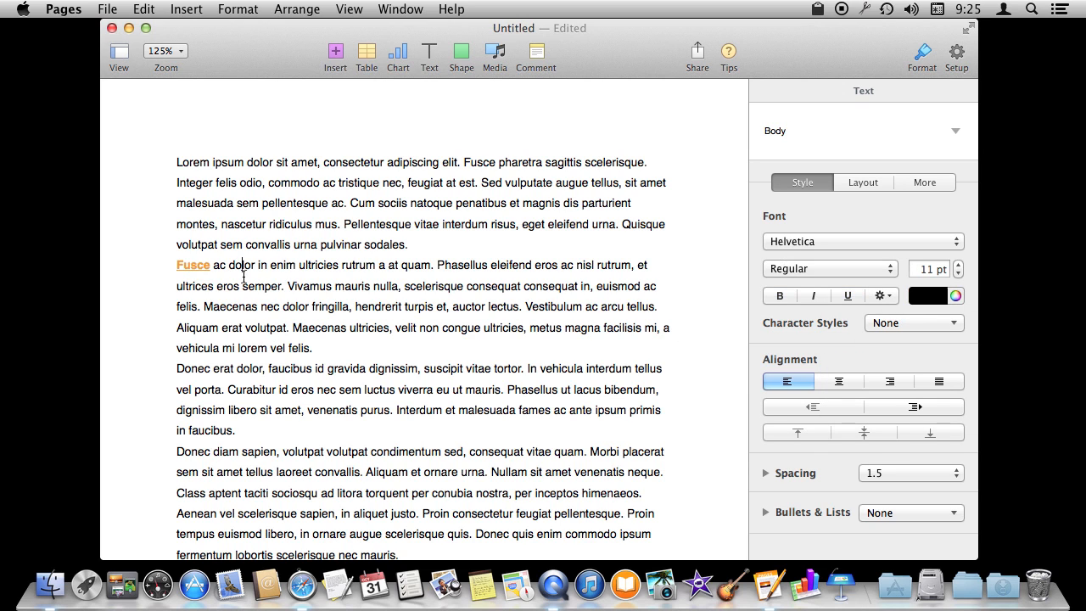
Create a character style named "Test 2" from the formatted word "Fusce".
{"action": "double_click", "coordinate": [192, 266]}
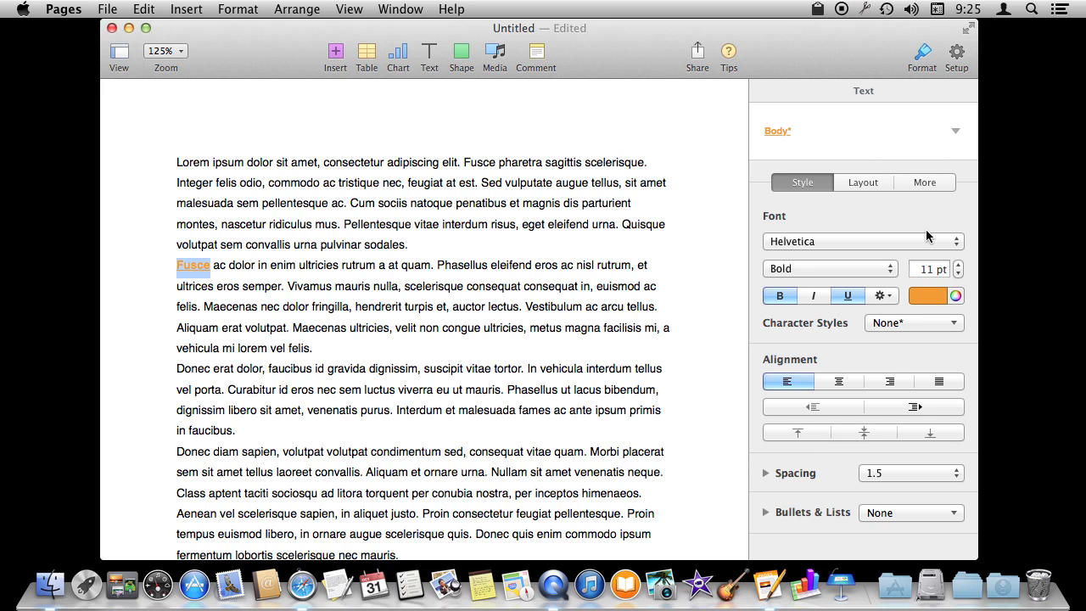
{"action": "left_click", "coordinate": [923, 325]}
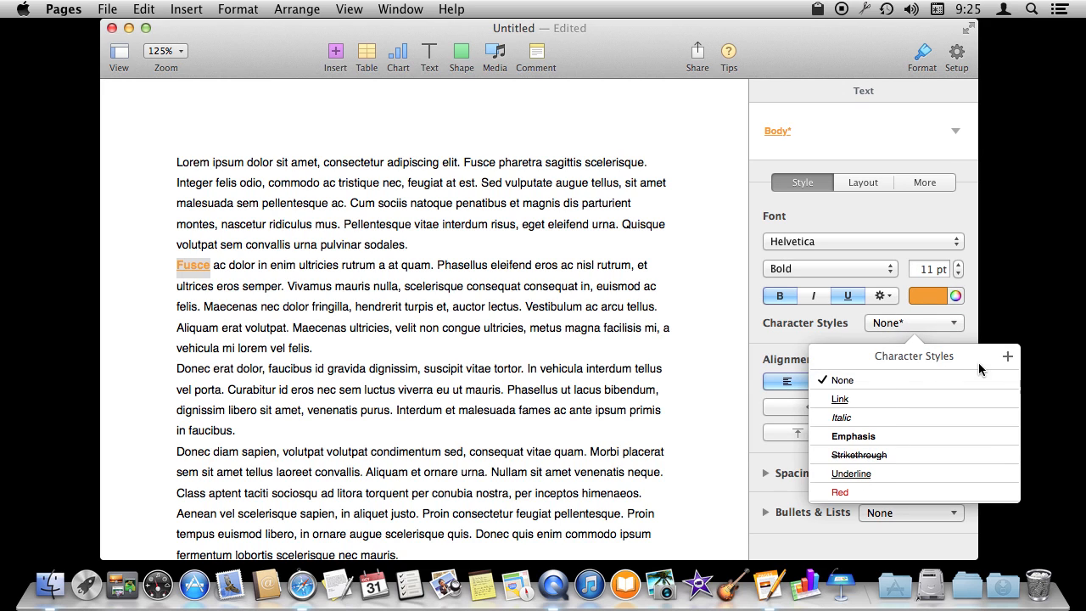
{"action": "left_click", "coordinate": [1006, 358]}
{"action": "type", "text": "Test 2"}
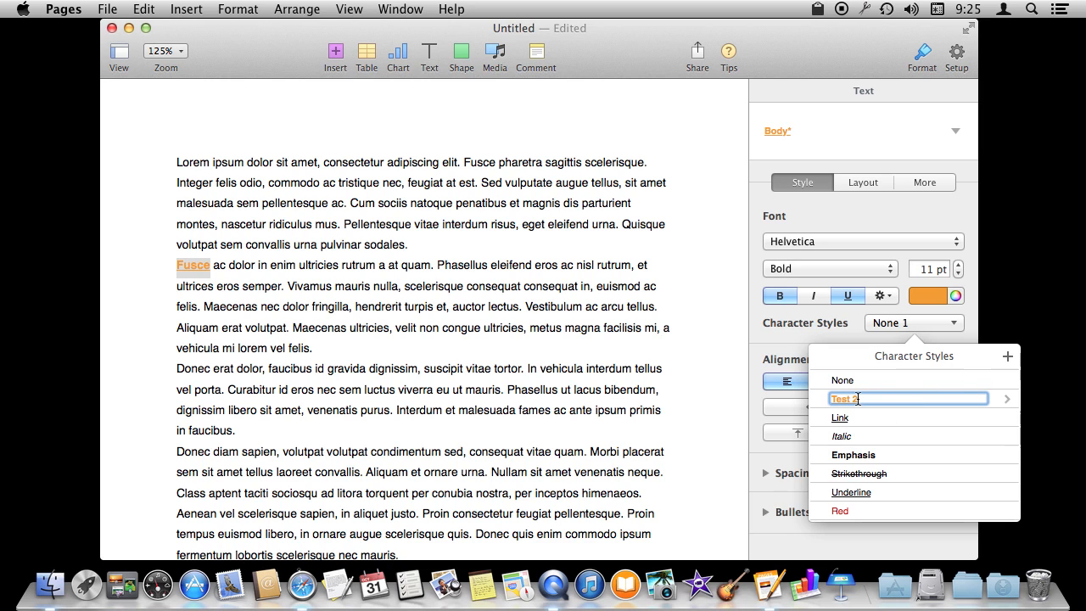
{"action": "key", "text": "Return"}
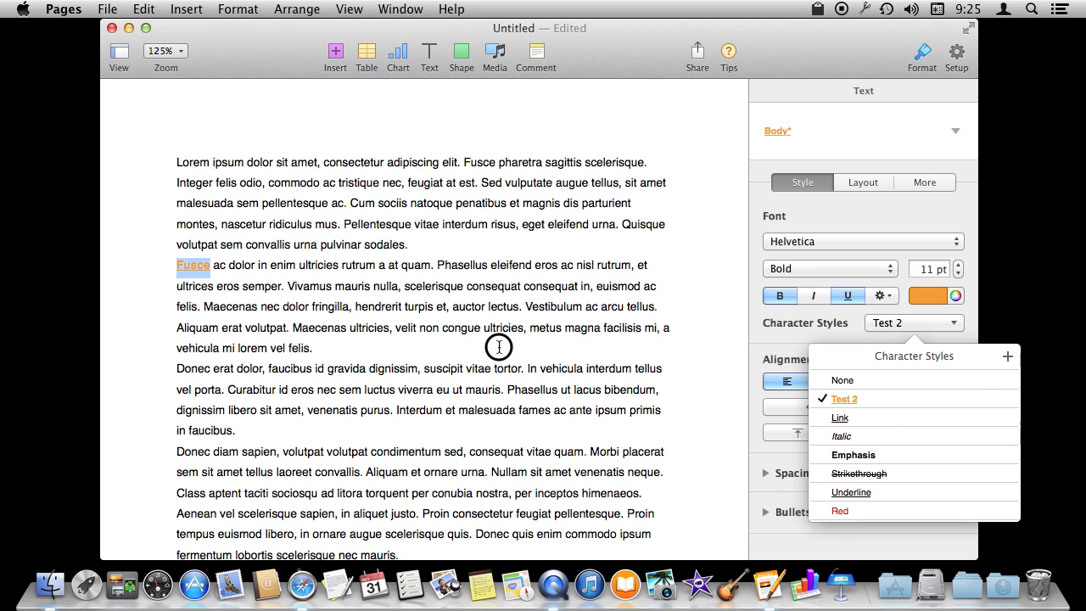
{"action": "left_click", "coordinate": [498, 347]}
Apply the Test 2 character style to "suscipit" in the third paragraph and "Aliquam" in the fourth.
{"action": "double_click", "coordinate": [444, 370]}
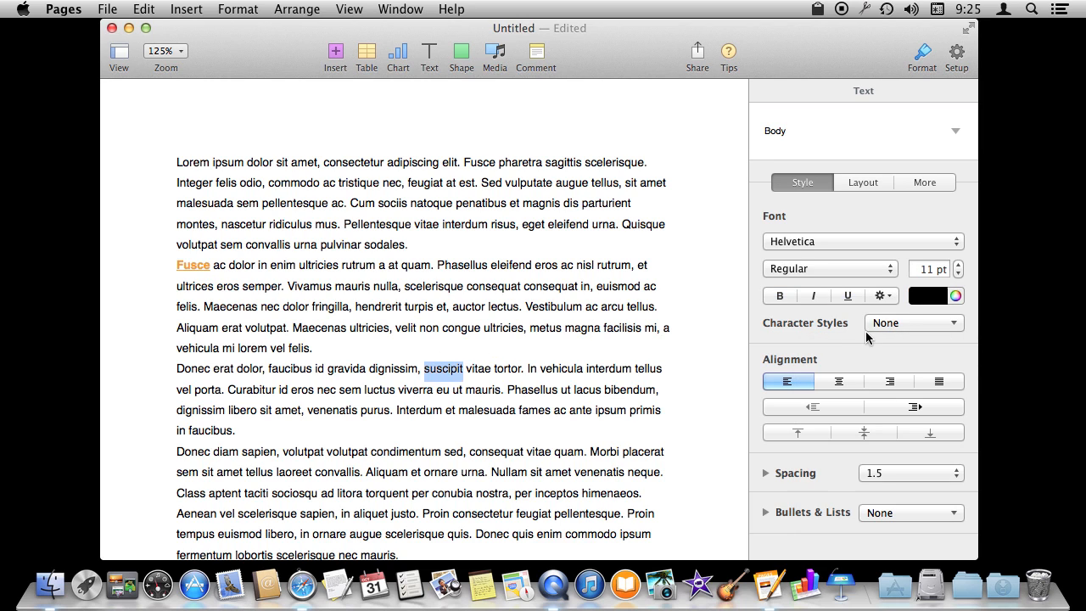
{"action": "left_click", "coordinate": [914, 322]}
{"action": "left_click", "coordinate": [870, 399]}
{"action": "double_click", "coordinate": [383, 471]}
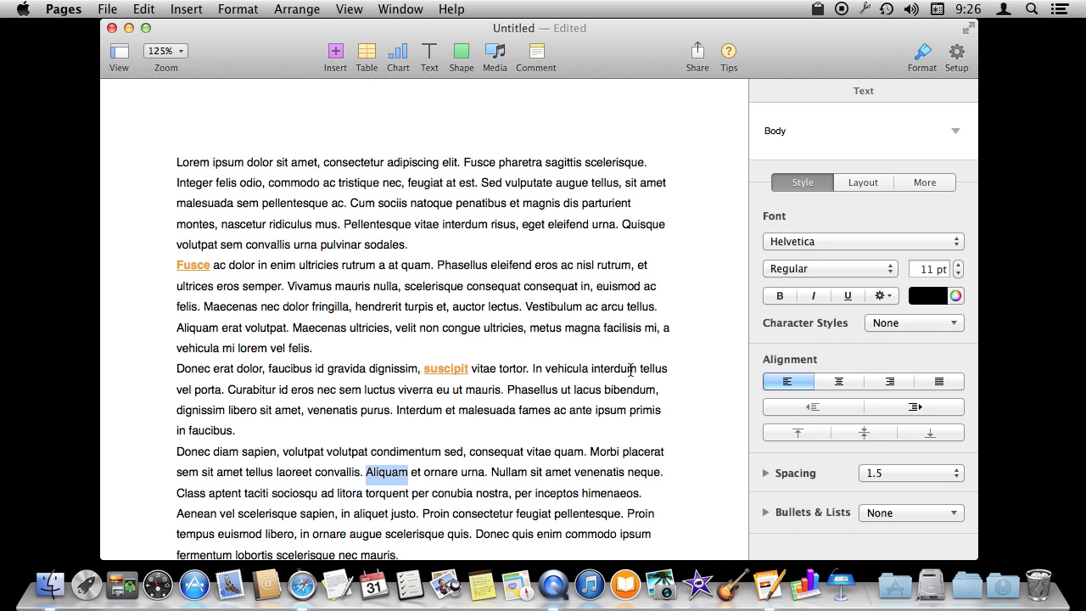
{"action": "left_click", "coordinate": [882, 325]}
{"action": "left_click", "coordinate": [854, 403]}
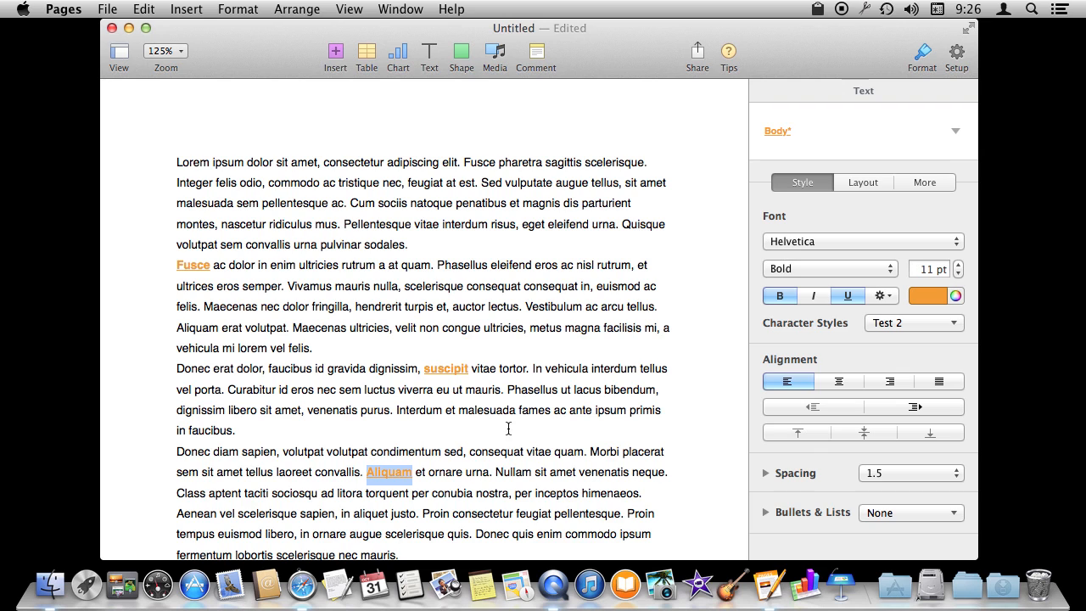
Recolour the word "Aliquam" red and update the Test 2 character style to match.
{"action": "left_click", "coordinate": [938, 299]}
{"action": "left_click", "coordinate": [983, 351]}
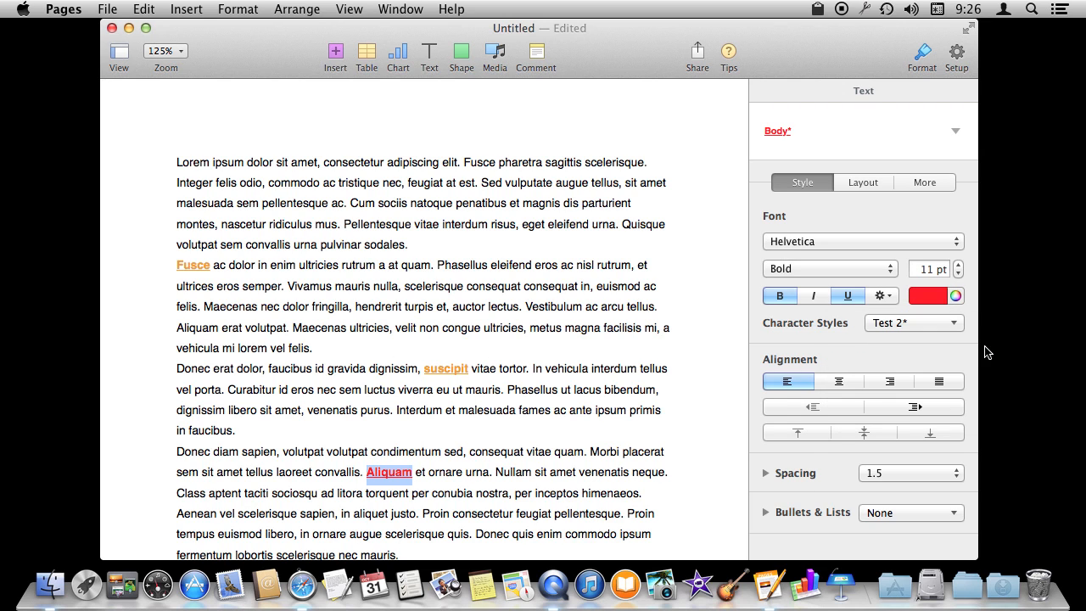
{"action": "left_click", "coordinate": [908, 329]}
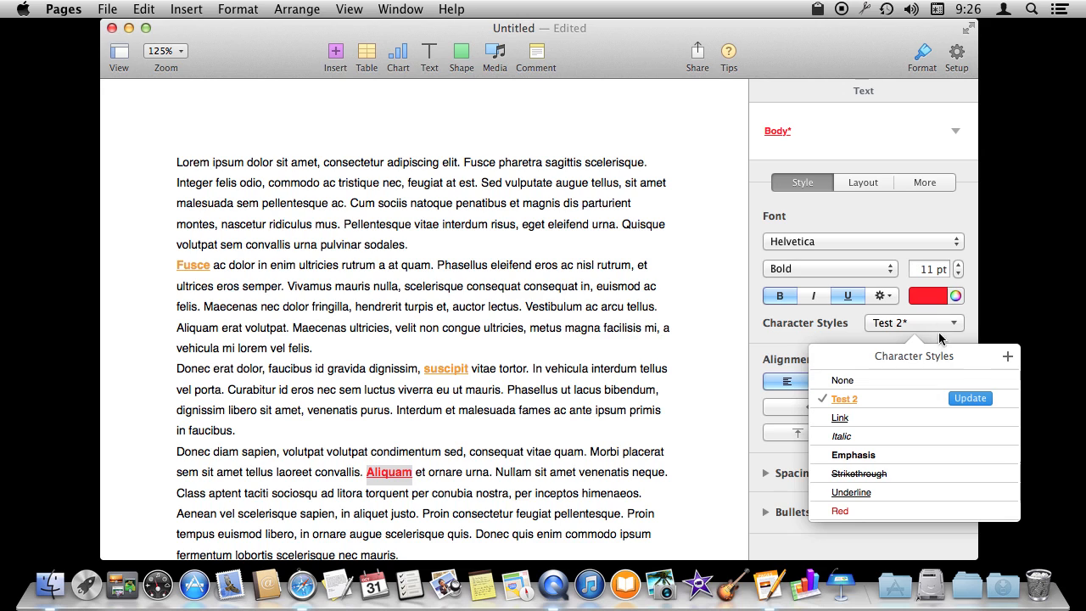
{"action": "left_click", "coordinate": [971, 401]}
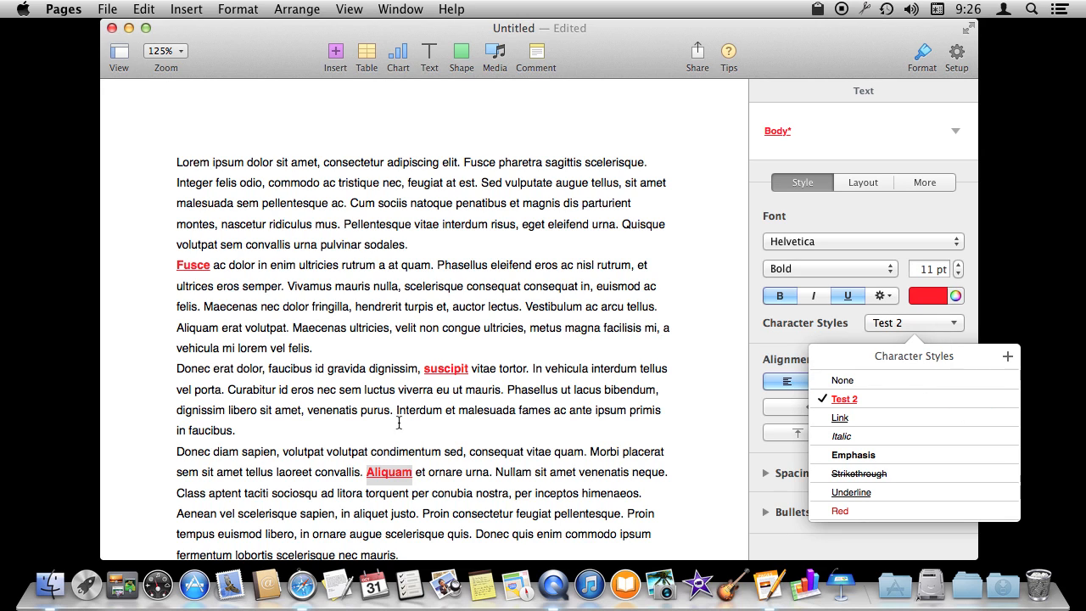
{"action": "left_click", "coordinate": [486, 224]}
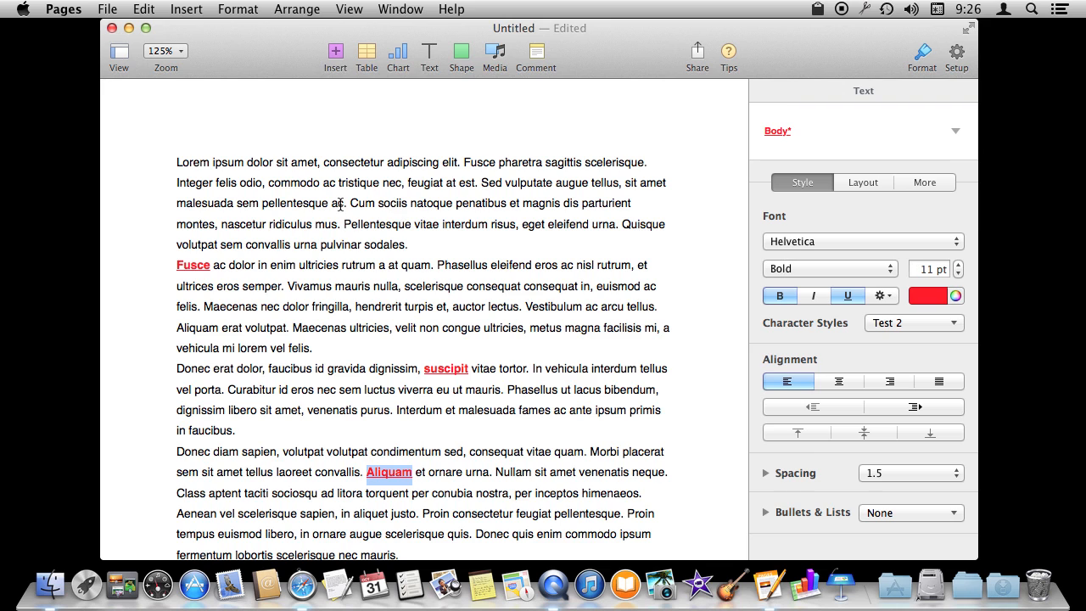
{"action": "left_click", "coordinate": [954, 130]}
{"action": "left_click", "coordinate": [951, 98]}
{"action": "left_click", "coordinate": [930, 326]}
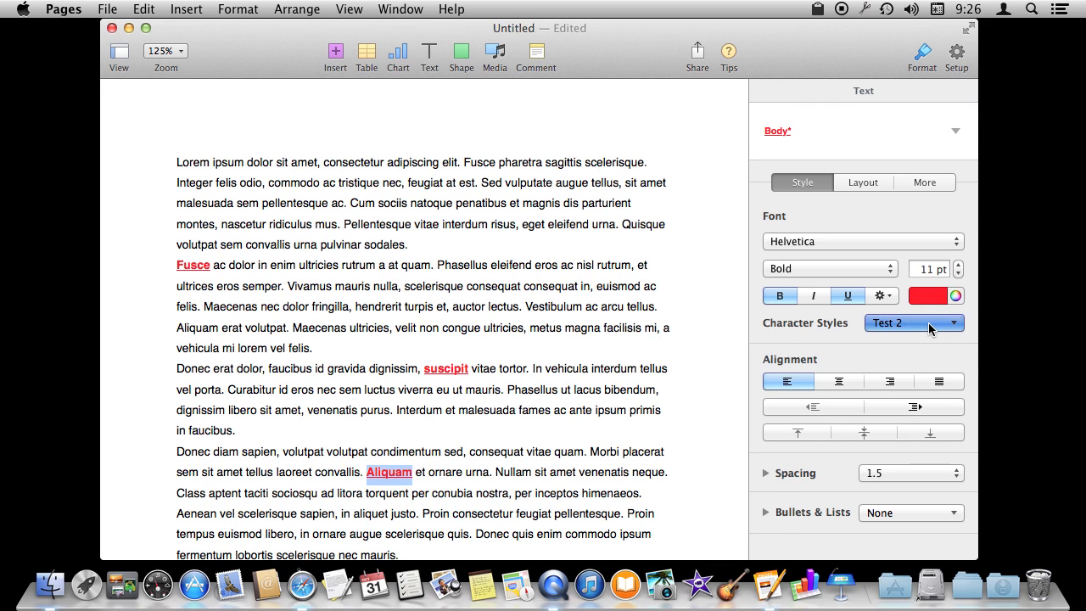
{"action": "left_click", "coordinate": [905, 92]}
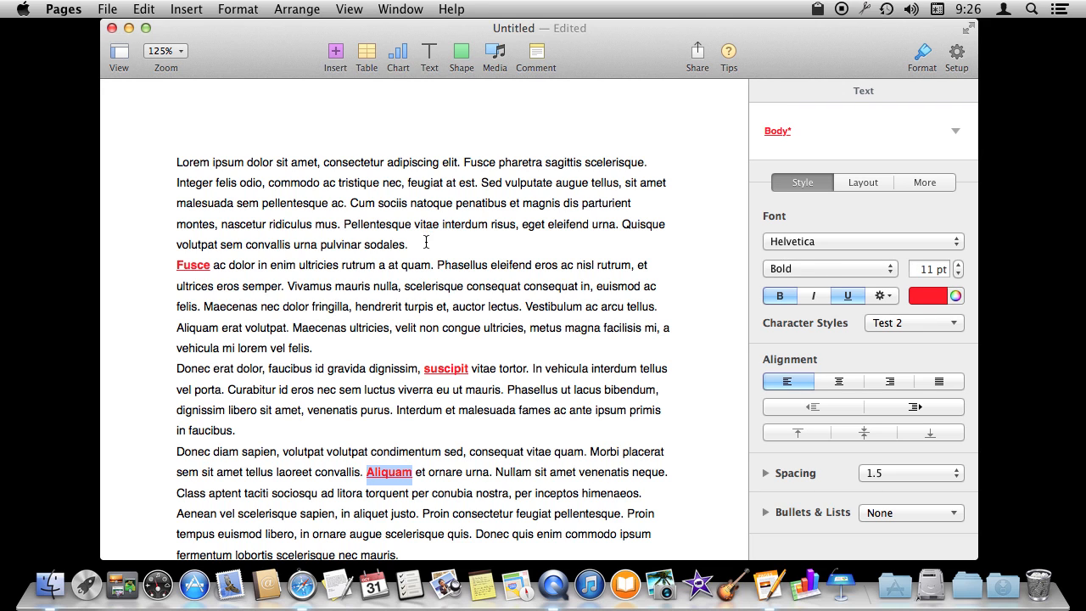
Set the whole first paragraph's font size to 12 pt without updating the Body style.
{"action": "left_click_drag", "start_coordinate": [425, 242], "coordinate": [169, 153]}
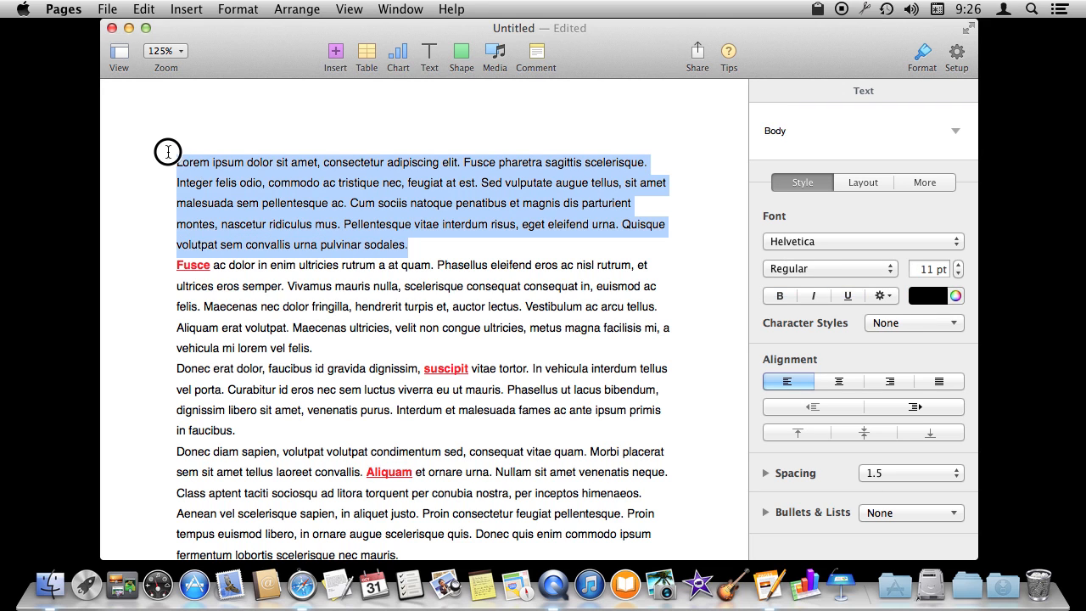
{"action": "left_click", "coordinate": [958, 265]}
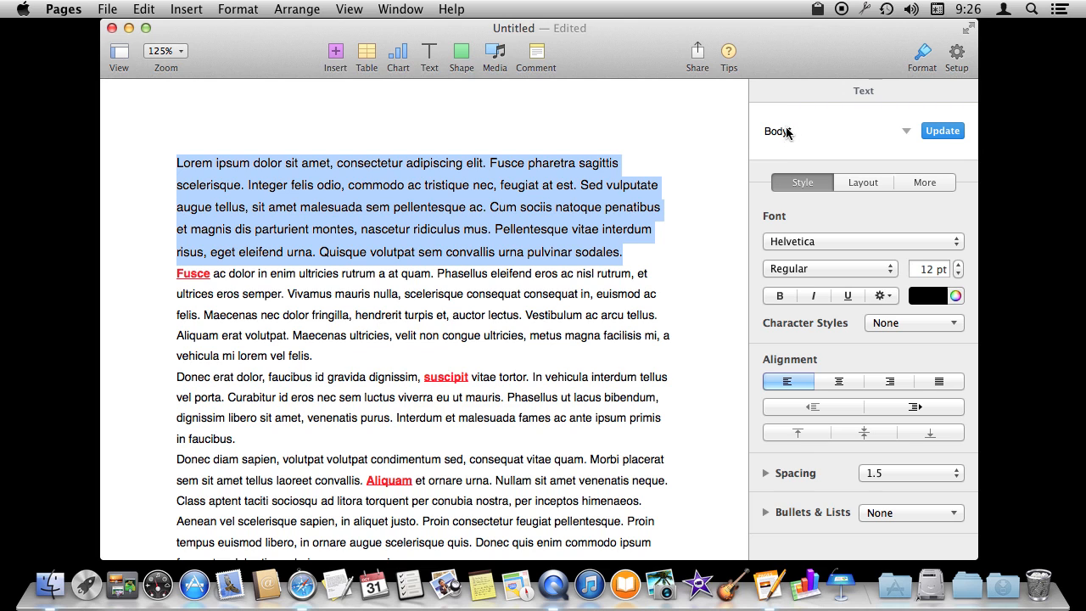
{"action": "left_click", "coordinate": [540, 297]}
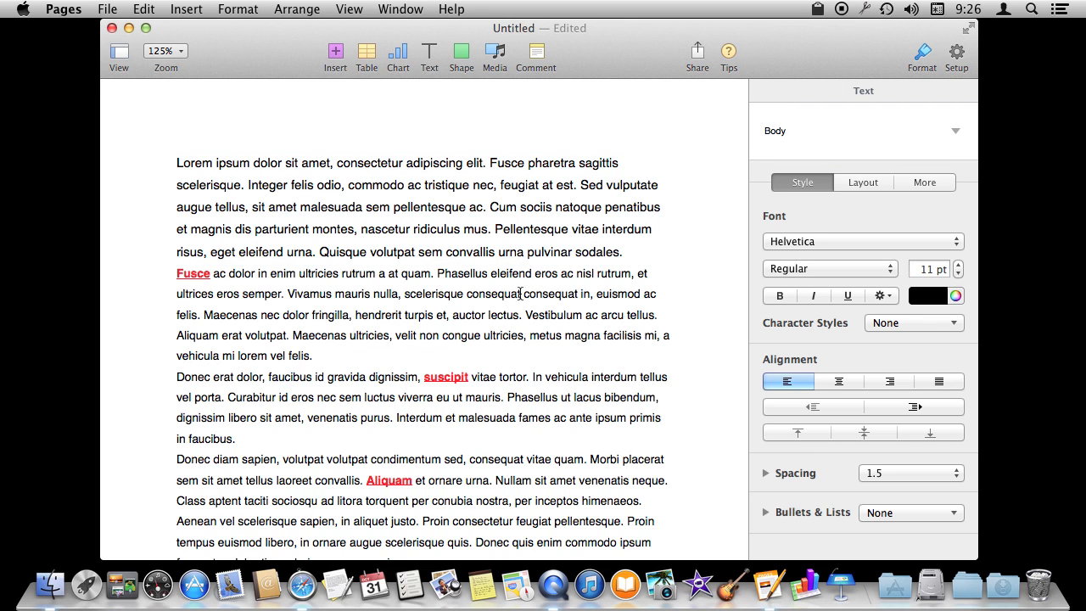
Change the second paragraph's font to Georgia and update the Body style to match.
{"action": "triple_click", "coordinate": [514, 293]}
{"action": "left_click", "coordinate": [822, 244]}
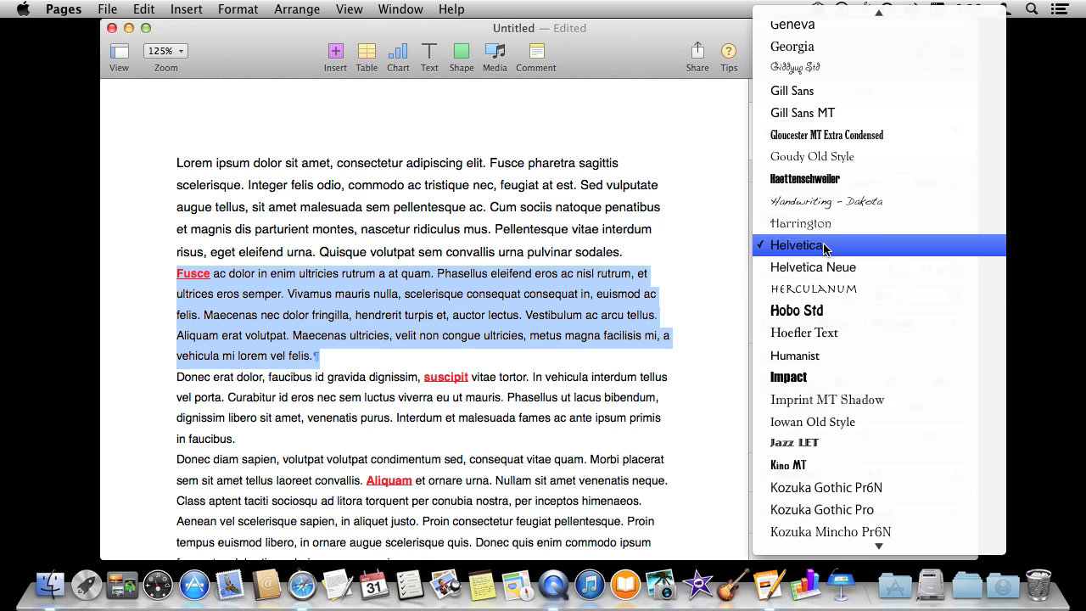
{"action": "left_click", "coordinate": [822, 49]}
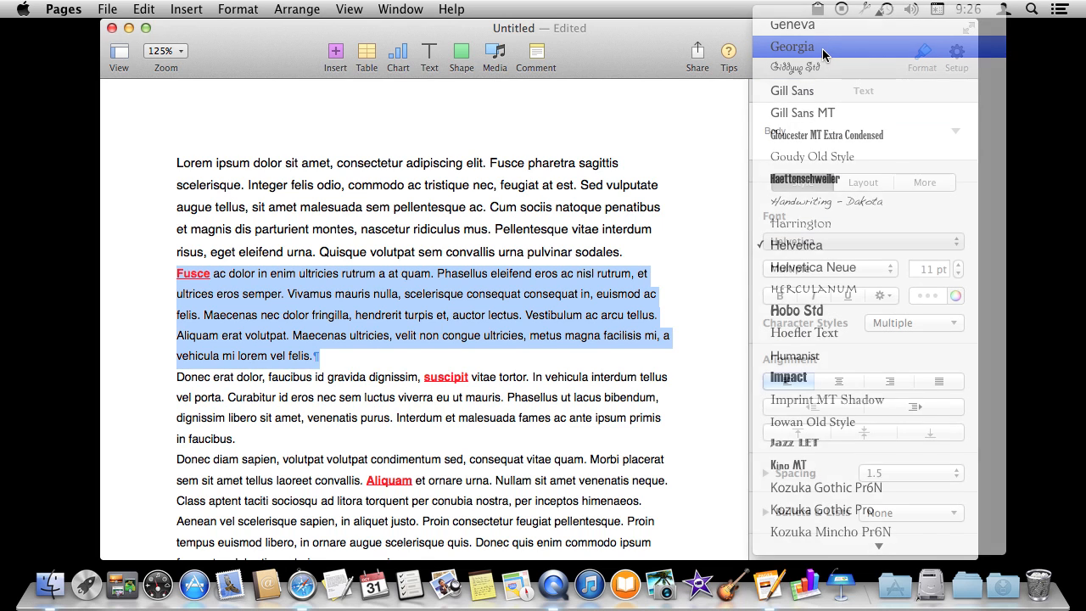
{"action": "left_click", "coordinate": [957, 133]}
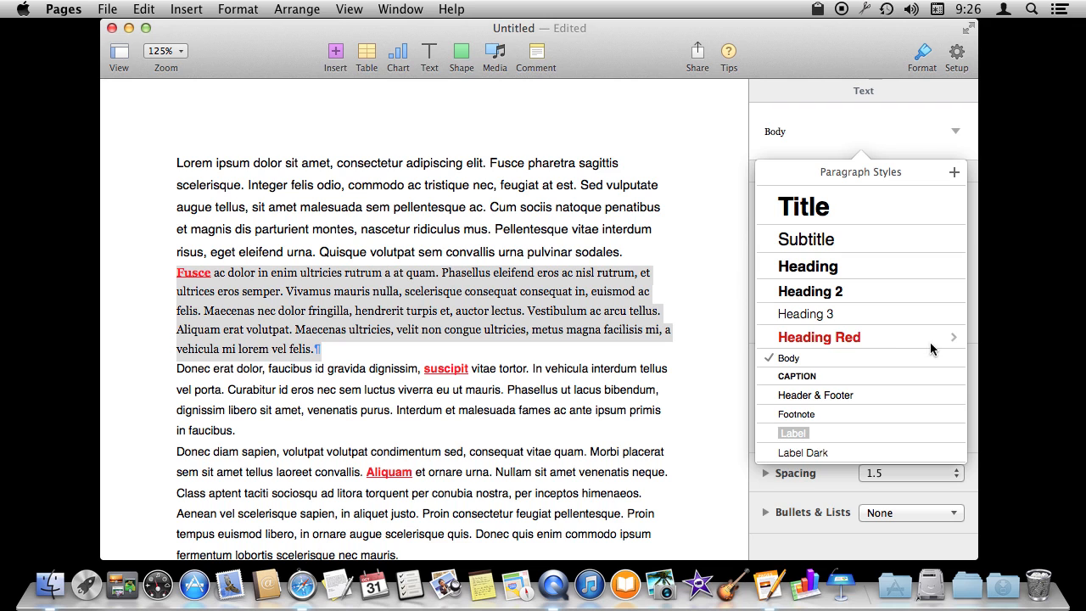
{"action": "left_click", "coordinate": [953, 357]}
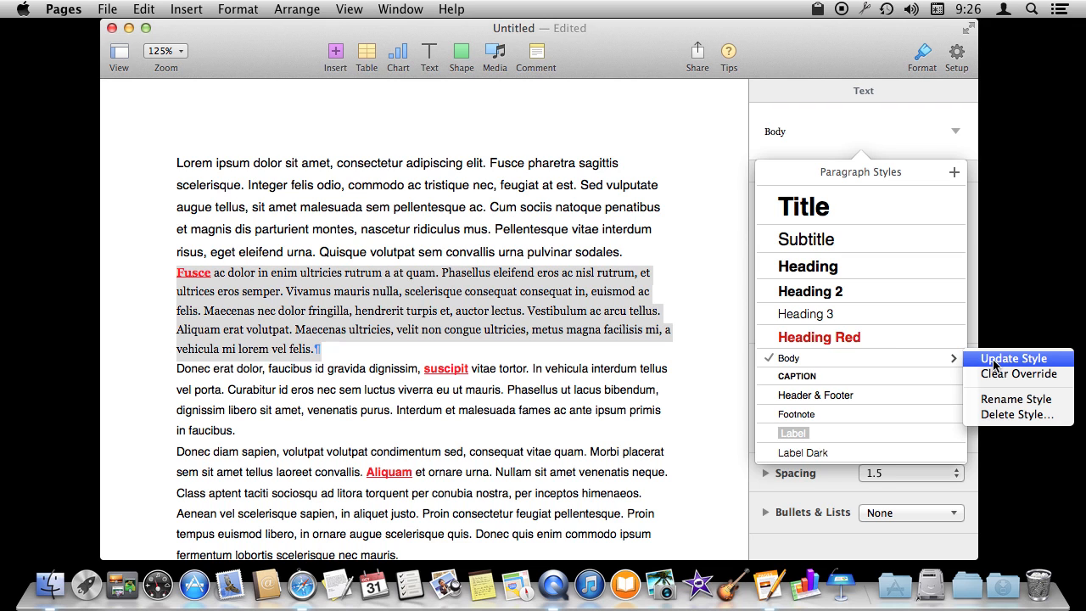
{"action": "left_click", "coordinate": [994, 363]}
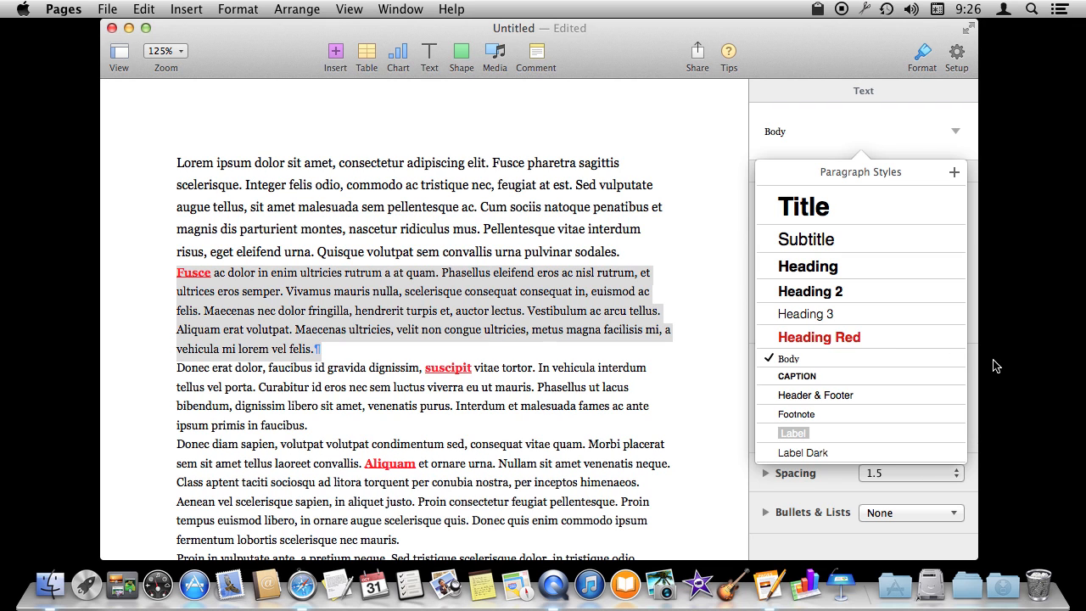
Compare the font and size of the first paragraph with those of the second.
{"action": "double_click", "coordinate": [298, 185]}
{"action": "left_click_drag", "start_coordinate": [177, 162], "coordinate": [642, 246]}
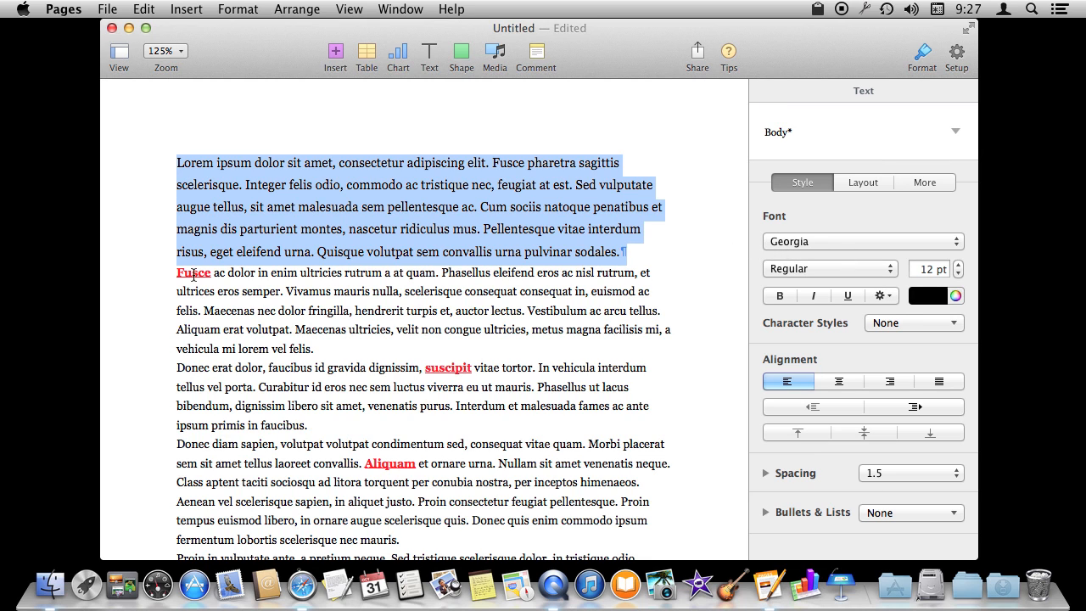
{"action": "left_click_drag", "start_coordinate": [322, 344], "coordinate": [175, 273]}
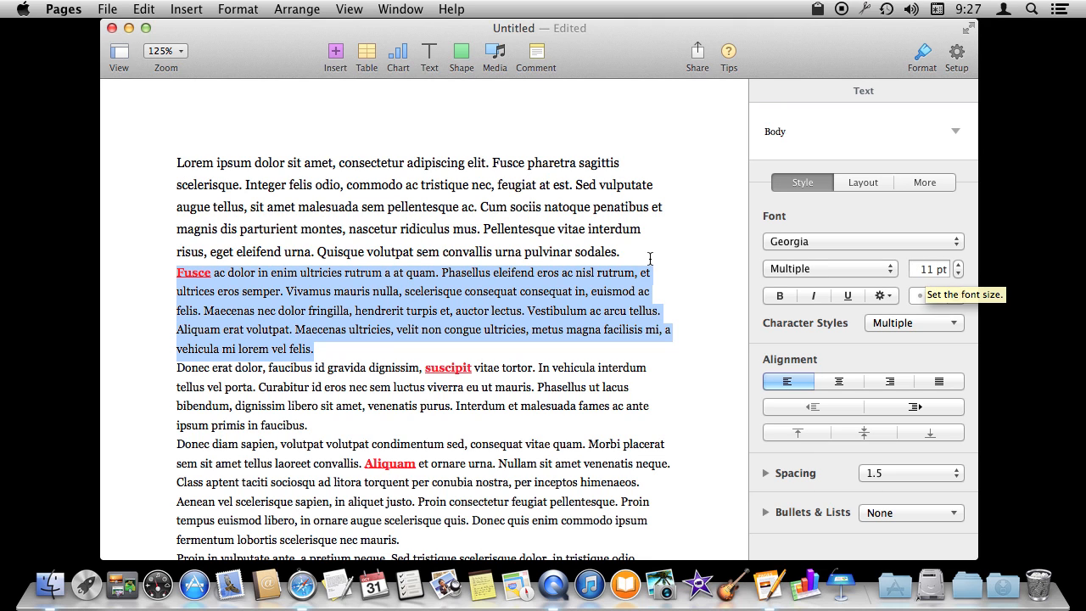
{"action": "left_click_drag", "start_coordinate": [632, 252], "coordinate": [171, 154]}
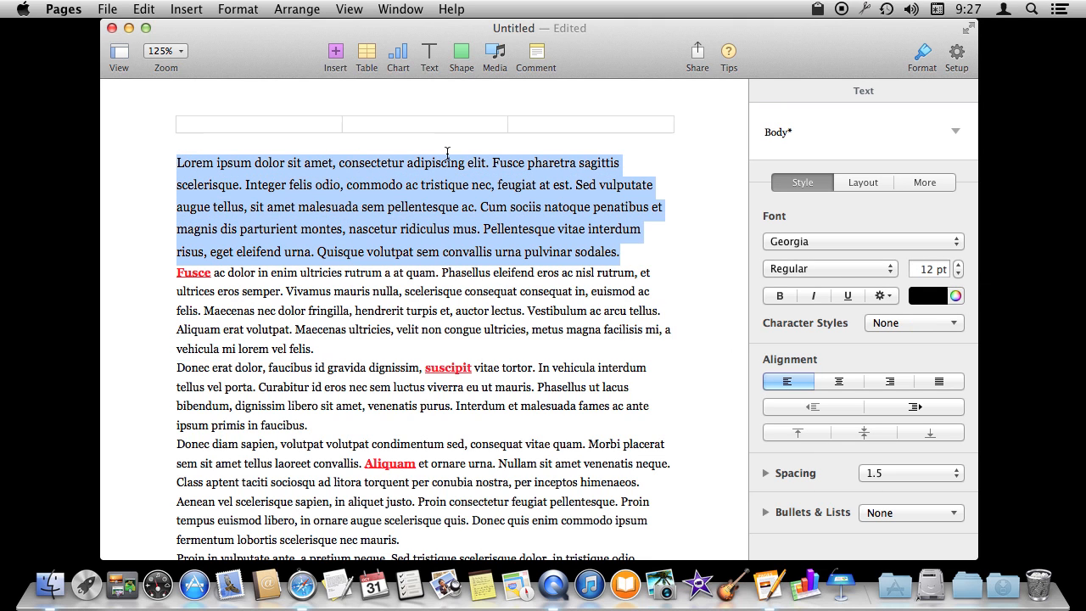